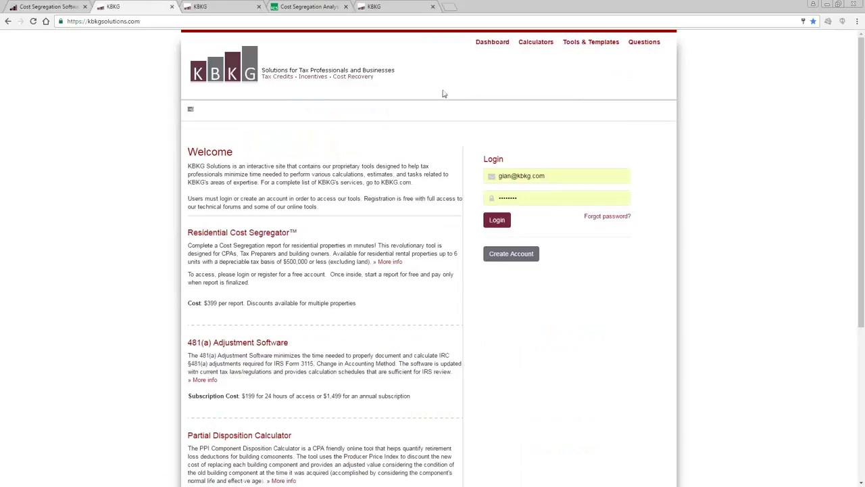
Bring up the Residential Cost Segregator dashboard with 188 report credits and recent reports.
click(206, 10)
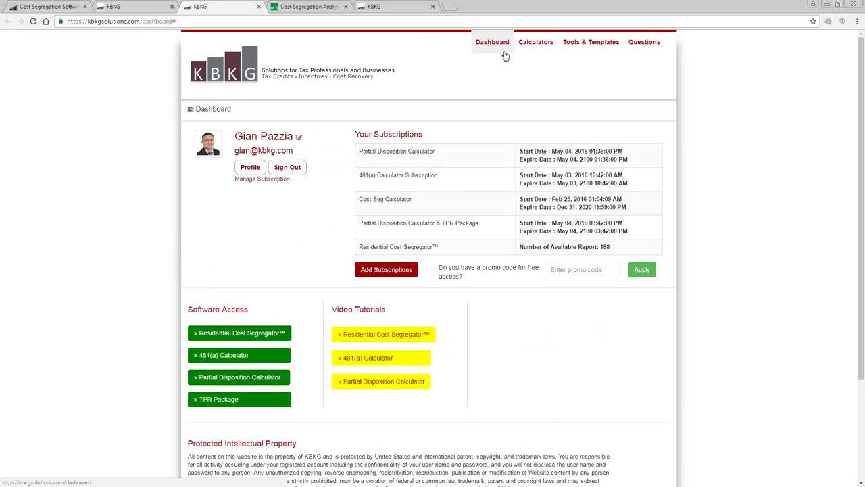
mouse_move(534, 49)
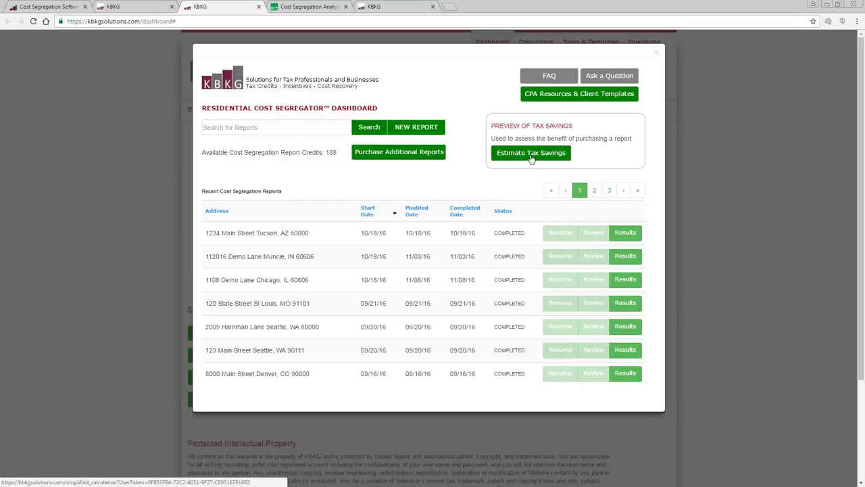
Estimate tax savings for a 275,000.00 purchase price with purchase date 08/01/2013.
click(531, 155)
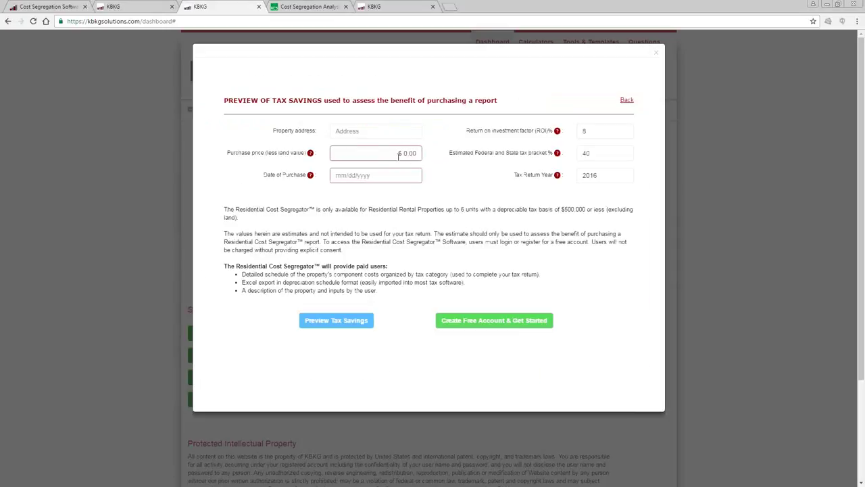
click(399, 152)
text(275,000.00)
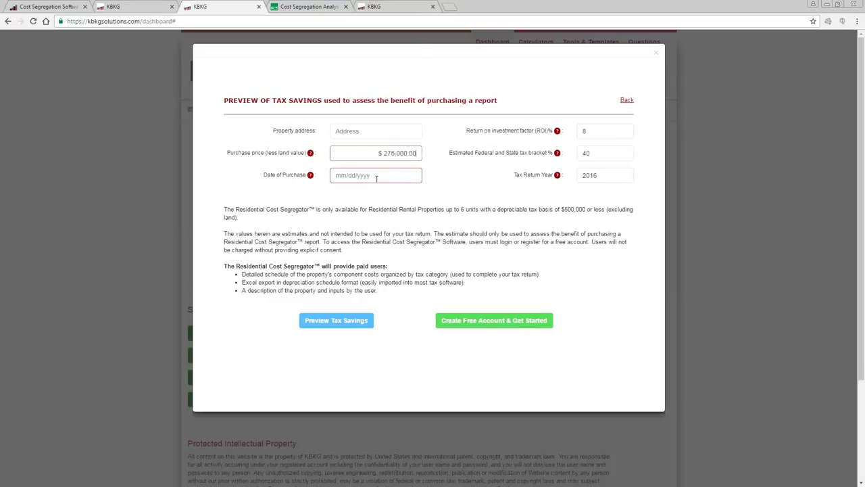
click(376, 176)
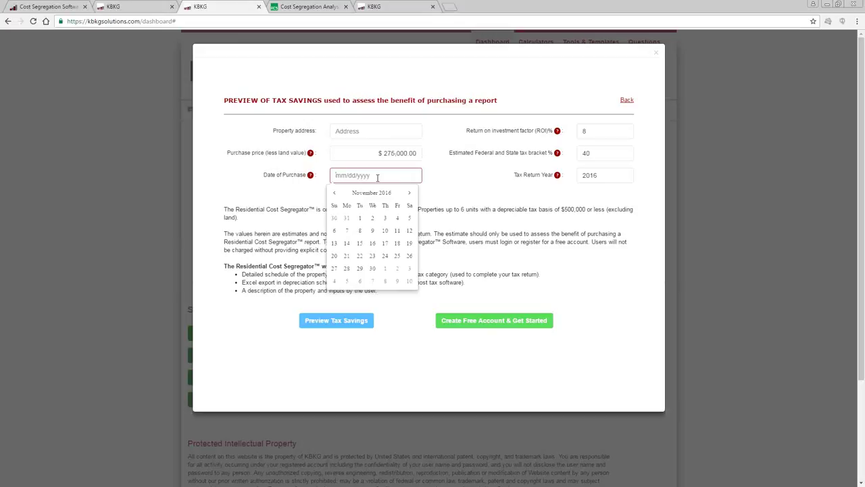
text(8/1/20)
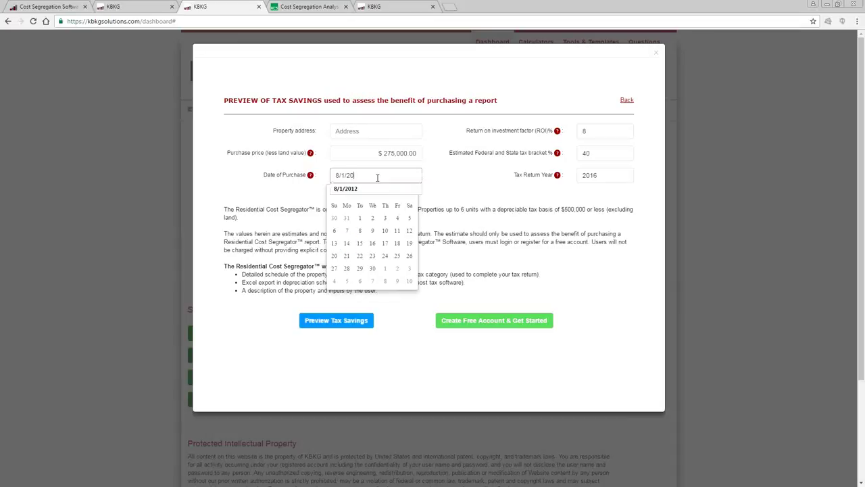
text(13)
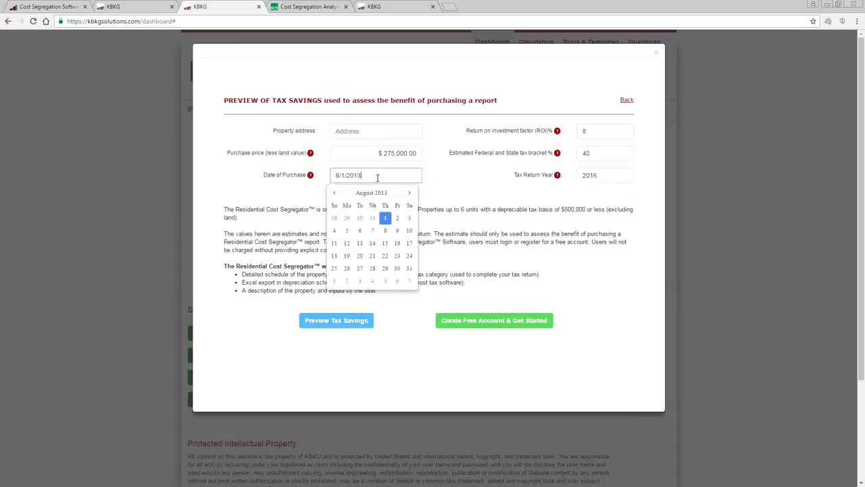
click(384, 218)
click(384, 176)
text(8/01/2013)
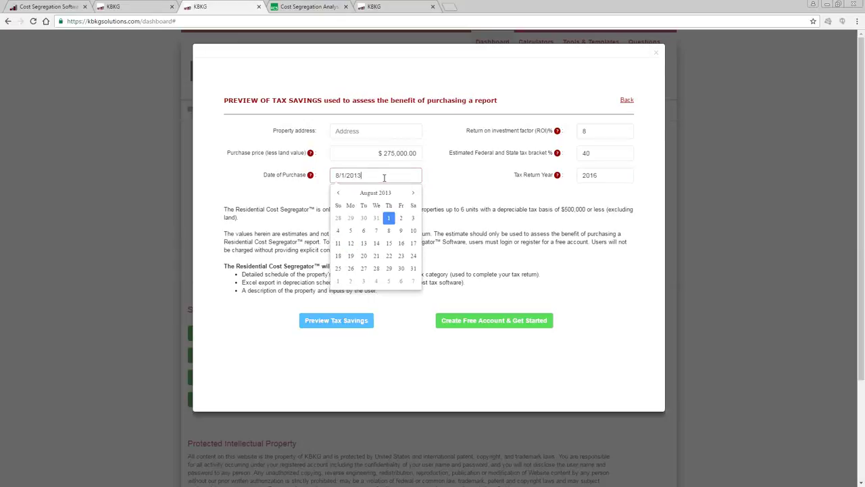
key(Return)
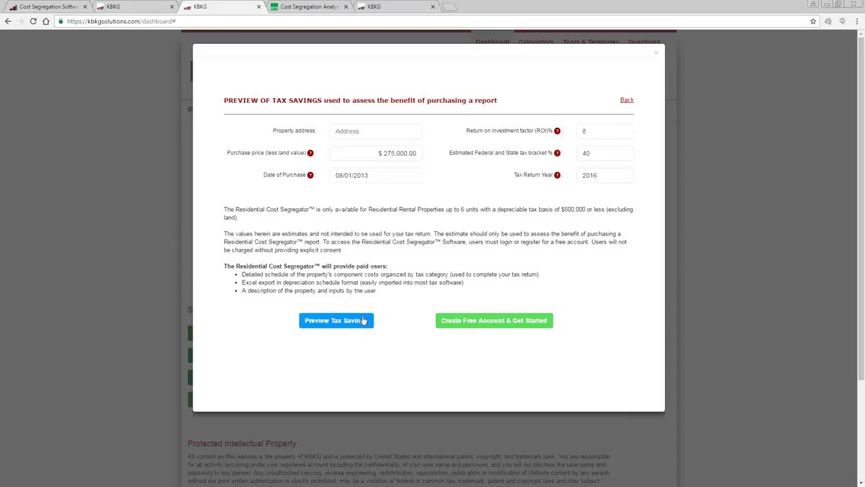
click(352, 325)
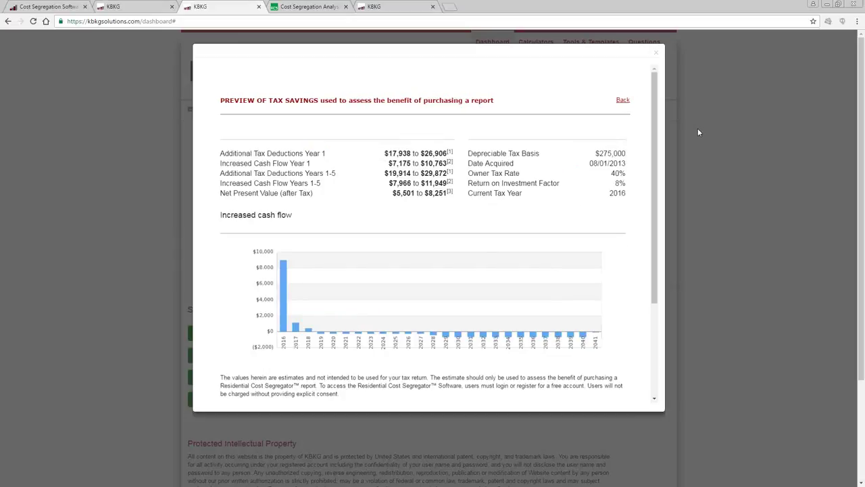
Review the preview results and chart, highlighting the $17,938 to $26,906 Year 1 deductions.
drag(654, 120, 654, 128)
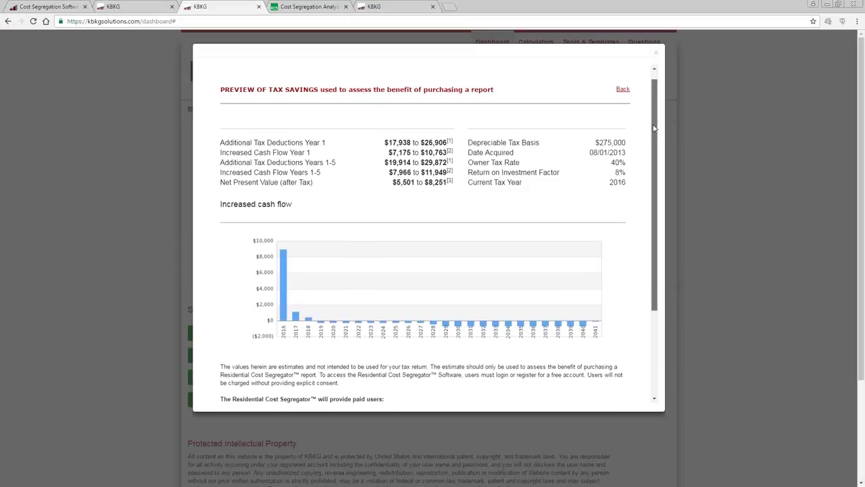
drag(654, 128, 655, 135)
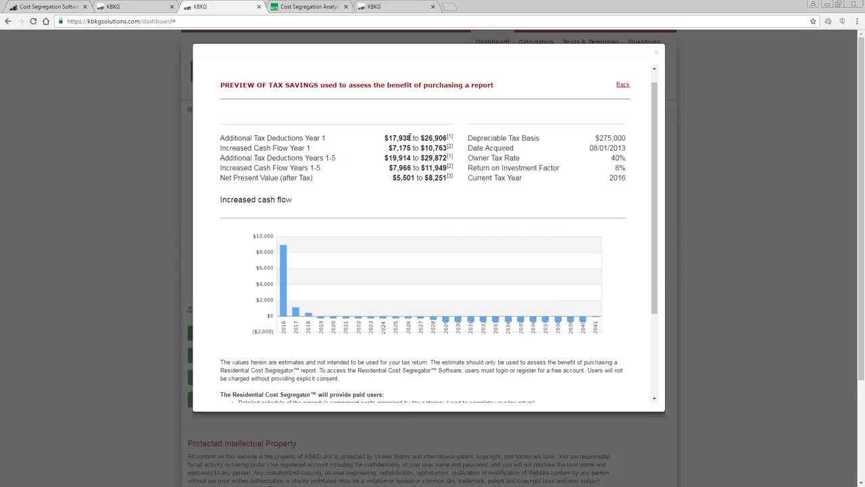
drag(449, 138, 384, 138)
click(454, 152)
drag(651, 234, 651, 311)
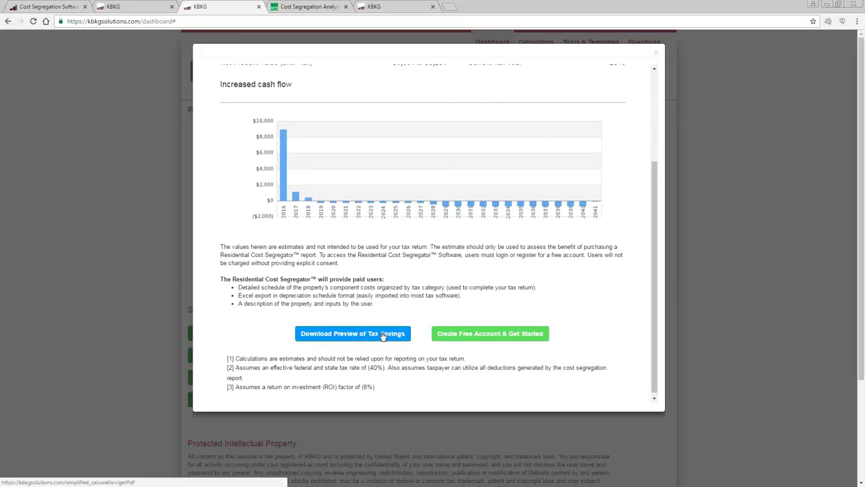
drag(655, 280, 661, 178)
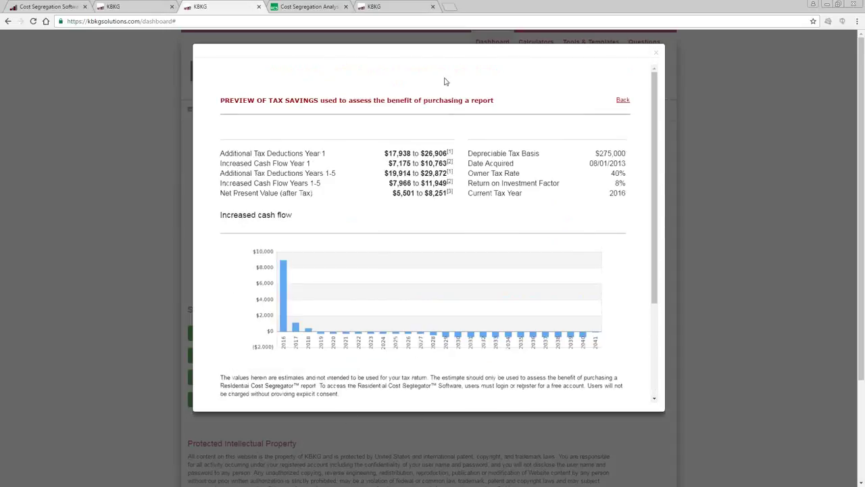
mouse_move(654, 167)
mouse_down()
mouse_move(654, 271)
mouse_move(651, 160)
mouse_up()
drag(383, 152, 454, 152)
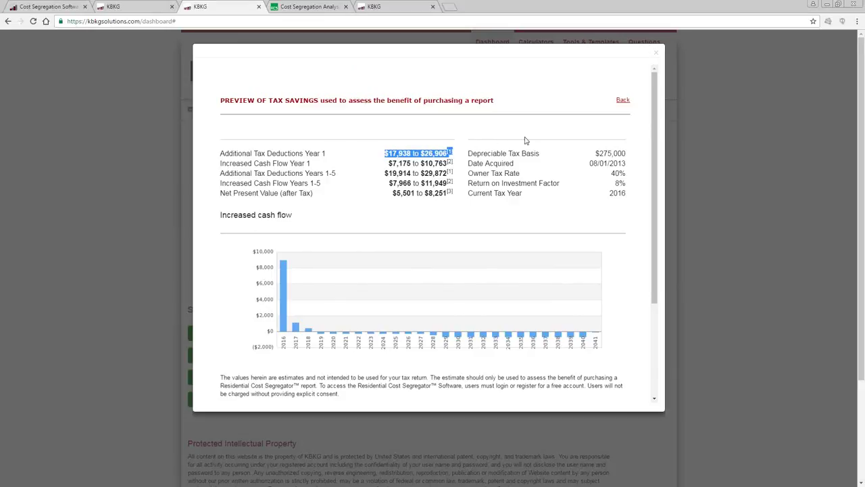
click(527, 142)
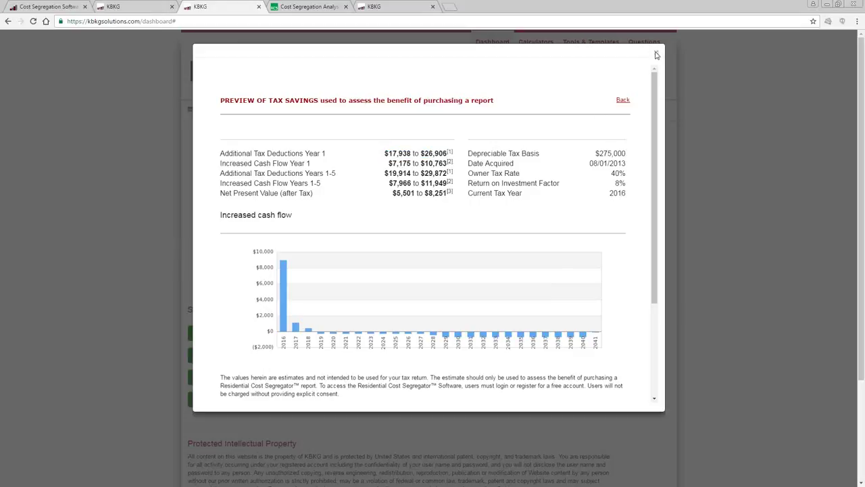
Close the preview and resume the 1114 Demo Lane report from the Modified Date-sorted list.
click(656, 54)
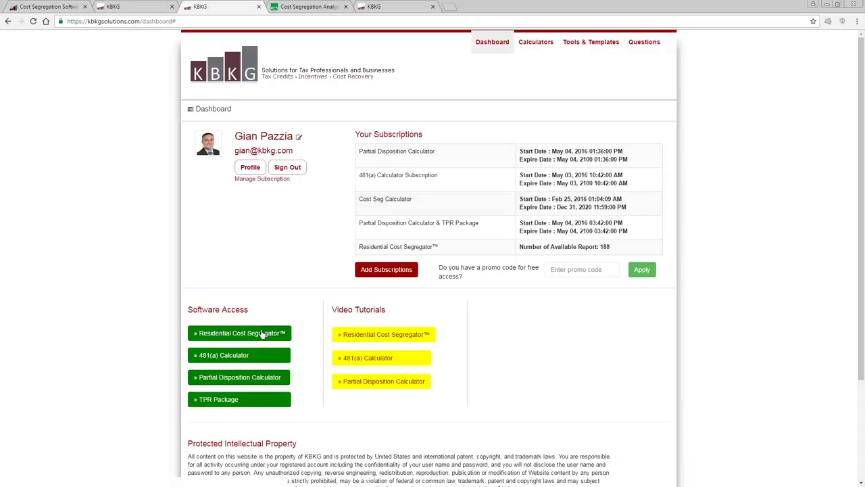
click(261, 335)
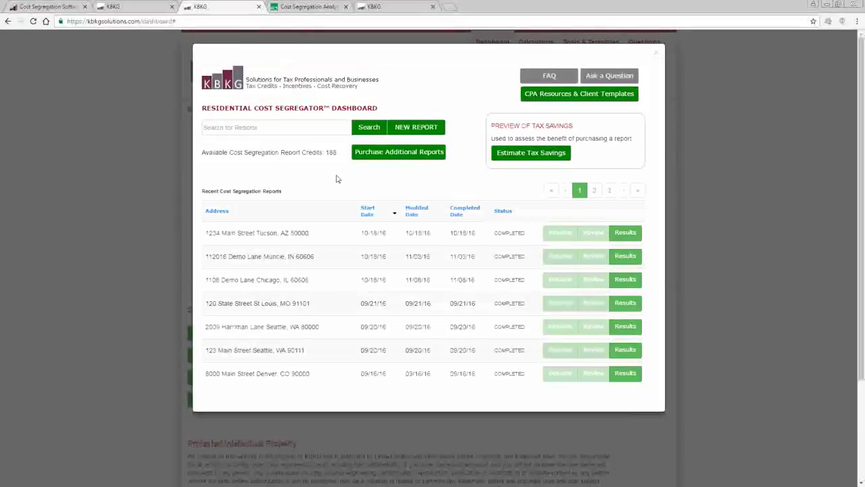
click(416, 215)
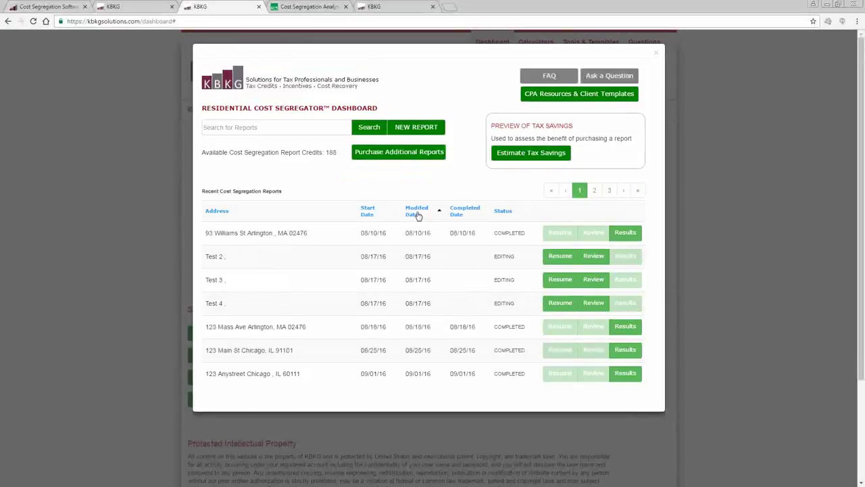
click(417, 214)
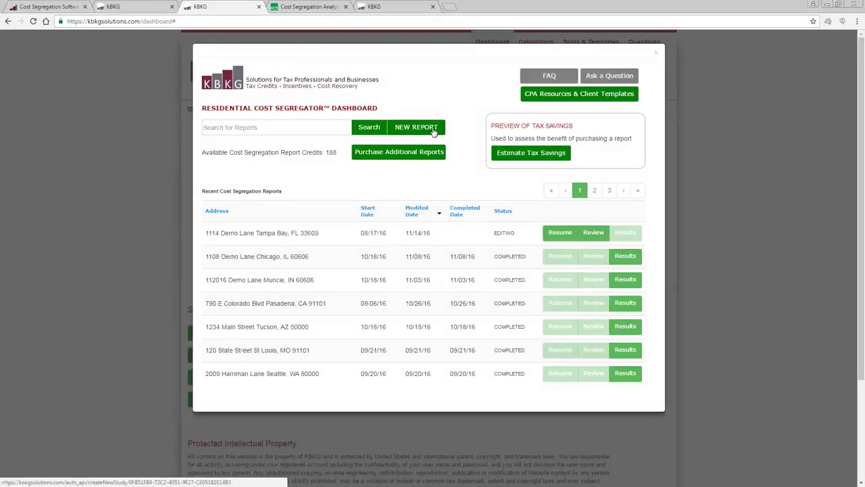
click(563, 233)
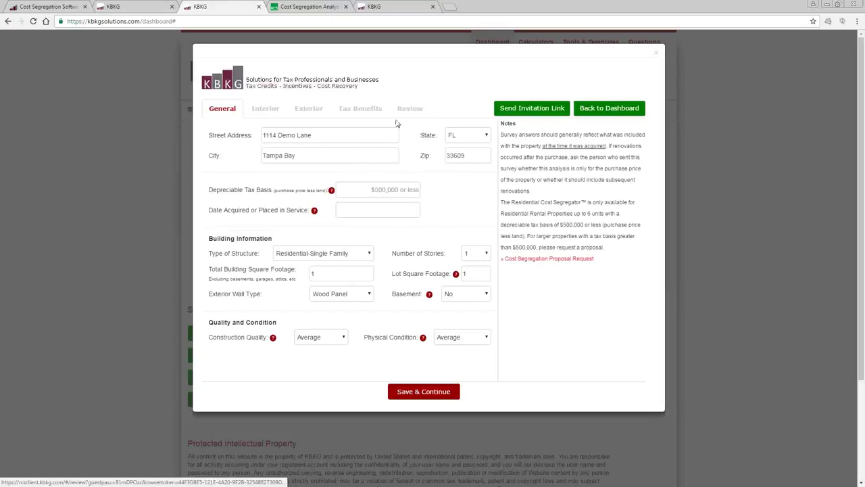
Enter 275000 as the depreciable tax basis for 1114 Demo Lane.
click(352, 138)
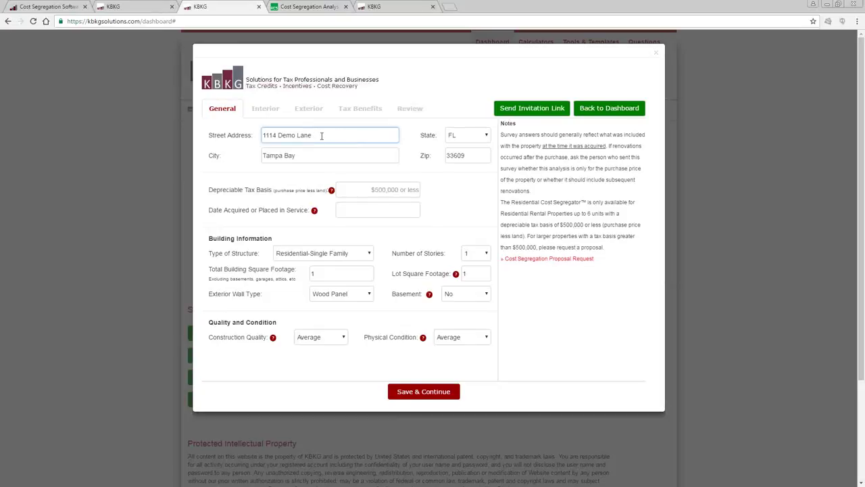
drag(264, 136, 312, 137)
click(399, 191)
text(2750000)
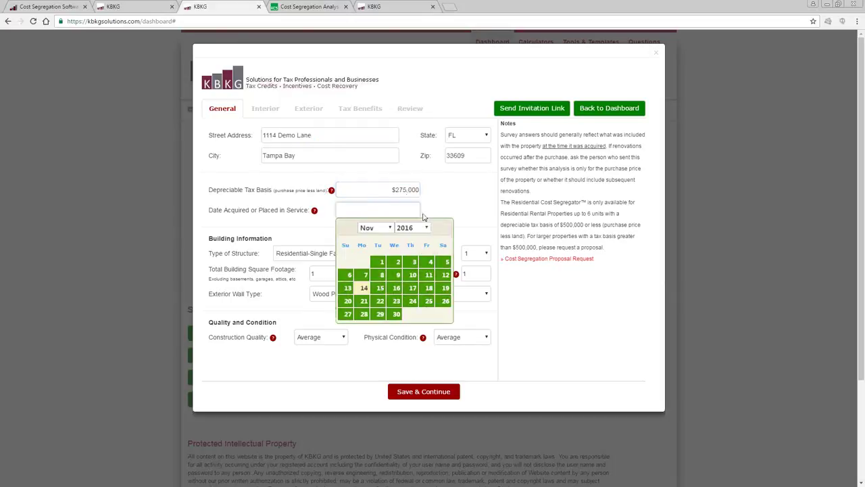
Set Date Acquired to 08/01/2013 and keep Residential-Single Family as the structure type.
text(08/01/2001)
text(/1)
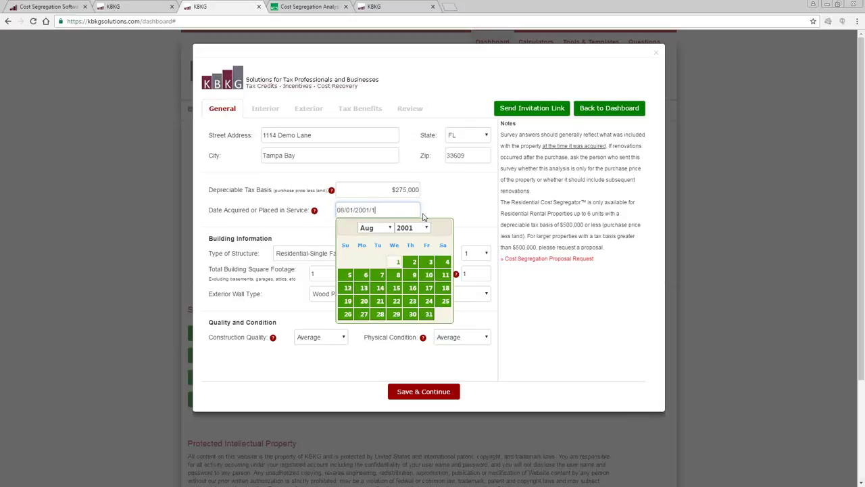
key(BackSpace)
key(BackSpace)
key(BackSpace)
key(BackSpace)
text(13)
click(414, 265)
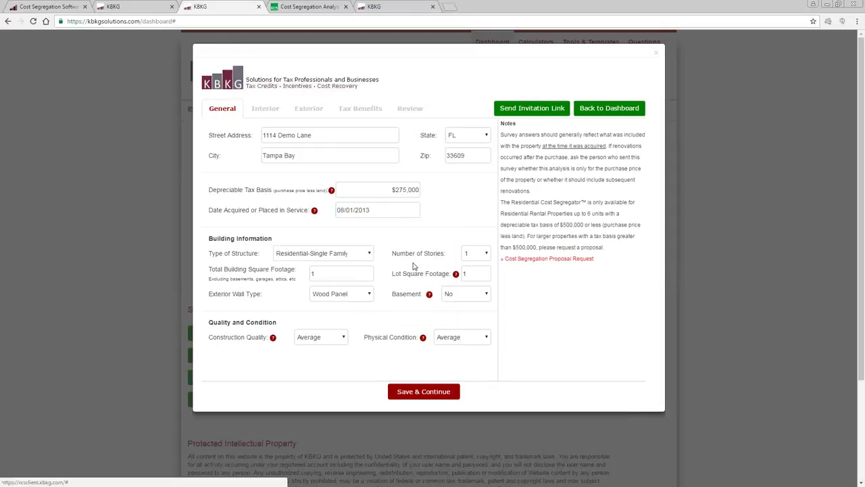
click(356, 257)
click(372, 252)
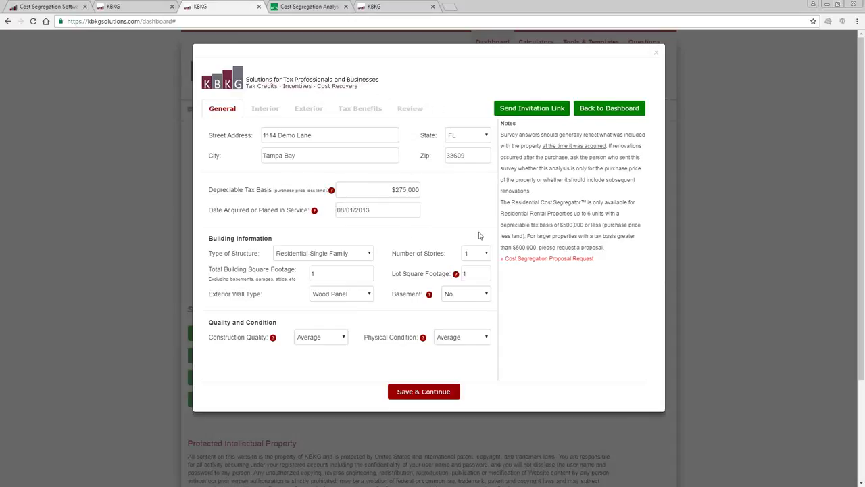
E-mail the report's survey invitation link after entering the recipient's address.
click(539, 110)
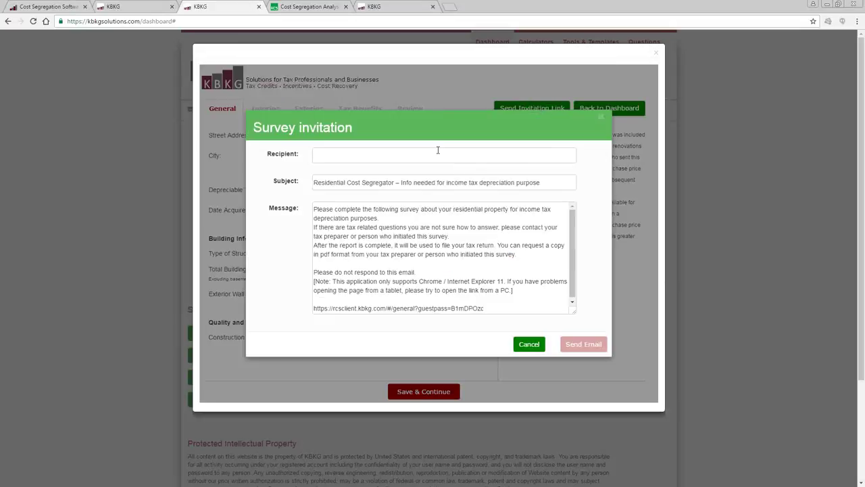
click(438, 155)
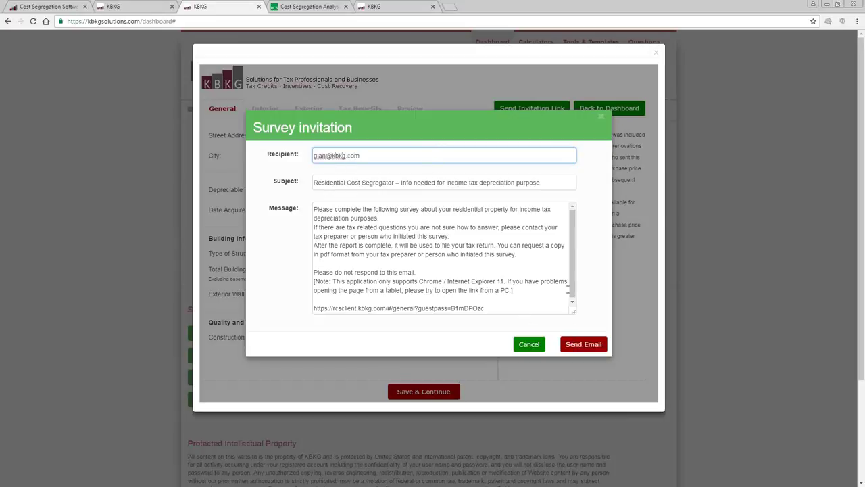
click(584, 344)
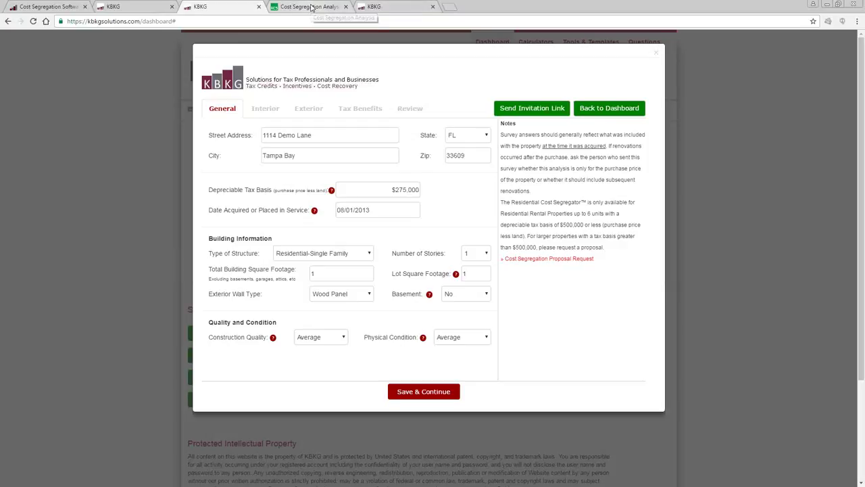
Save the General answers and reload the client survey to show $275,000 and 08/01/2013.
click(310, 7)
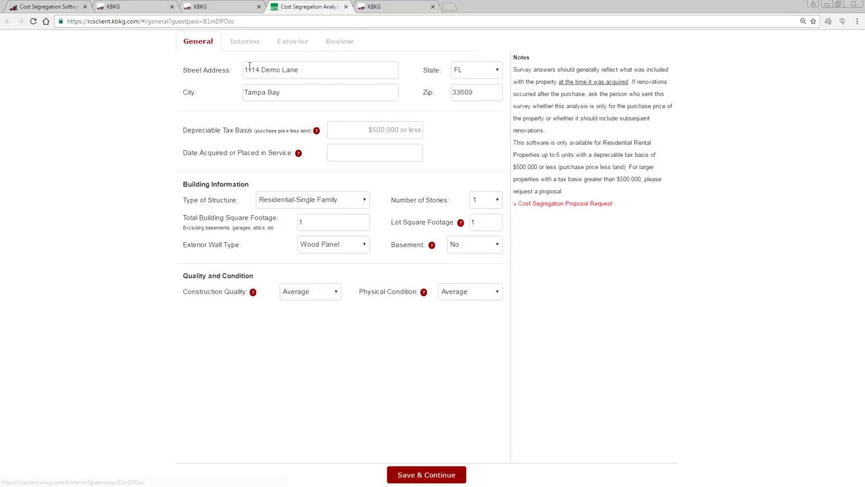
click(223, 4)
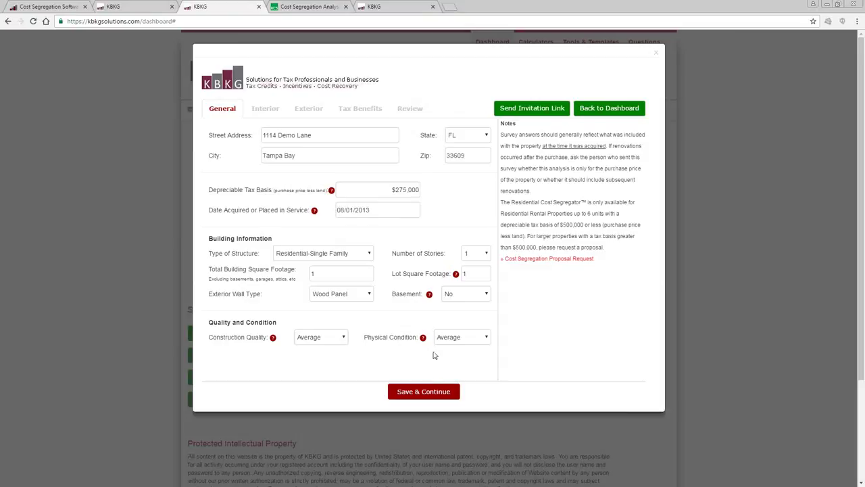
click(430, 397)
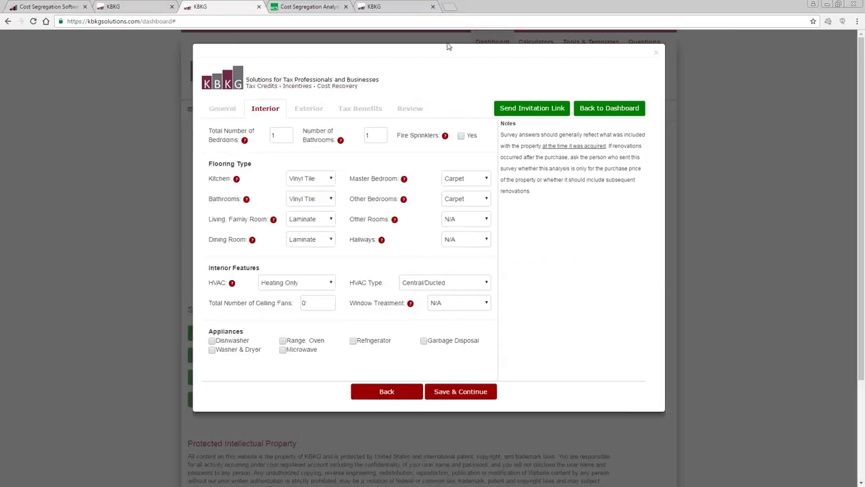
click(309, 7)
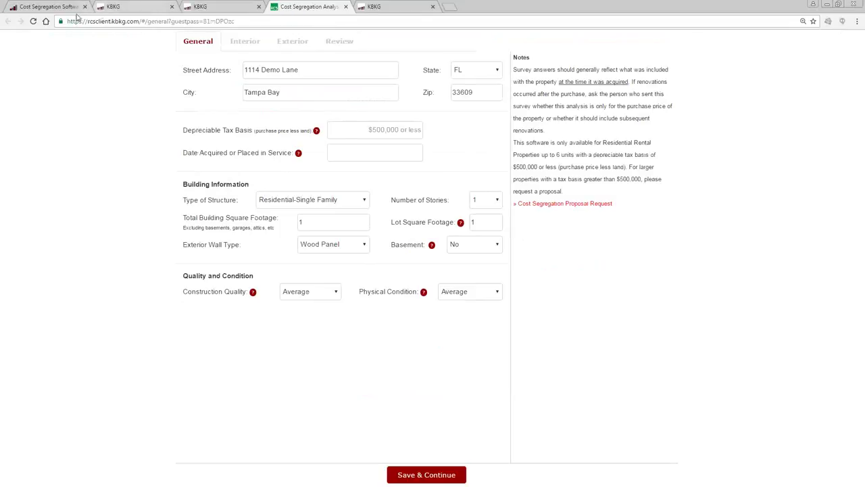
click(33, 21)
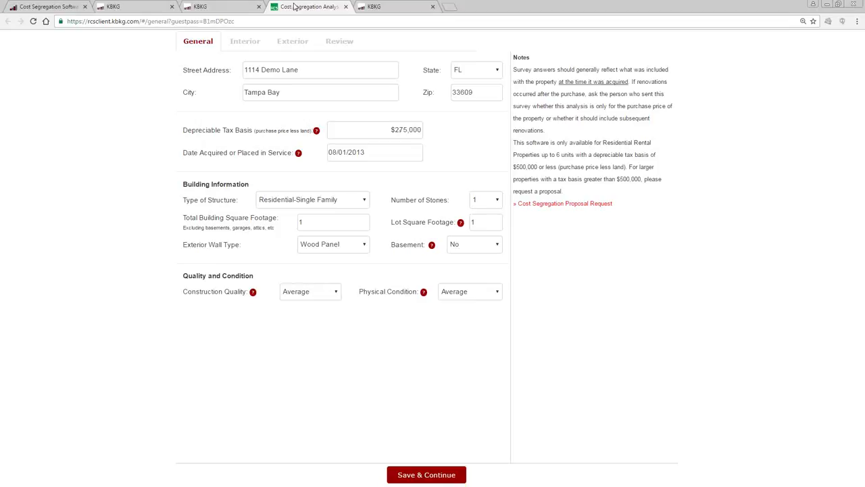
drag(391, 130, 425, 135)
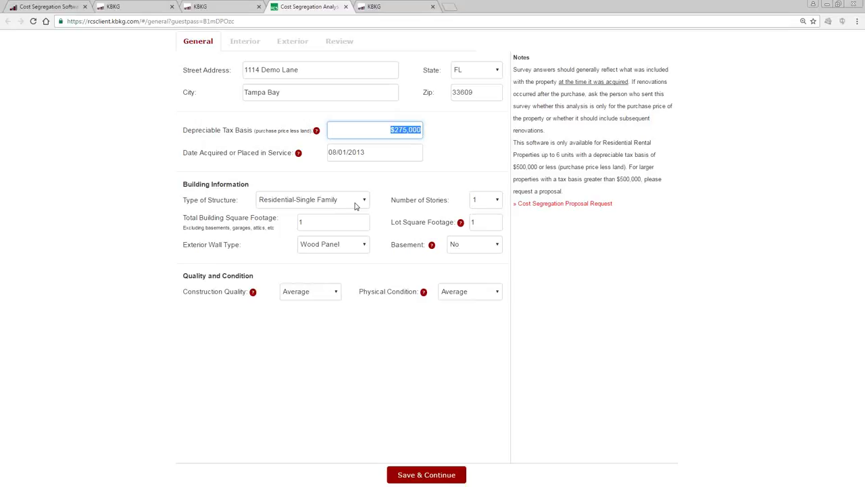
click(356, 203)
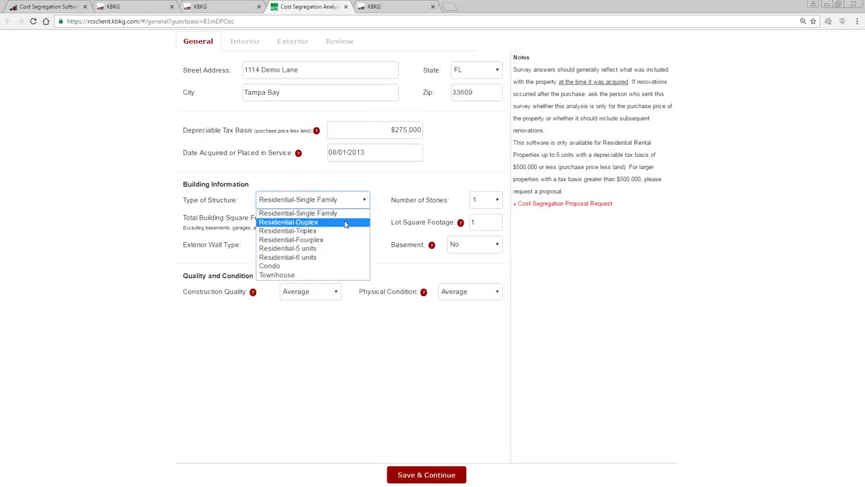
Set the structure to Residential-Duplex, 2 stories, 2500 sq ft building and 5000 sq ft lot.
click(345, 224)
click(481, 201)
click(481, 223)
double_click(340, 223)
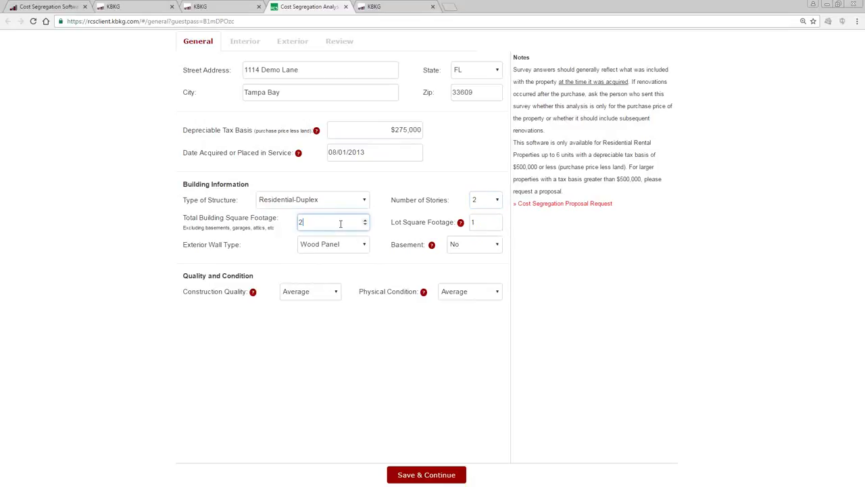
text(2500)
double_click(483, 222)
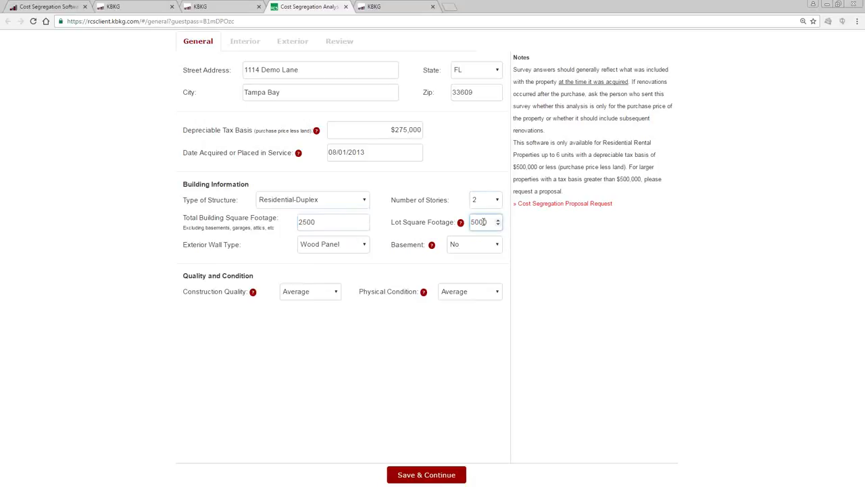
Choose Masonry exterior walls and a Finished basement, keeping Average quality and condition.
click(365, 247)
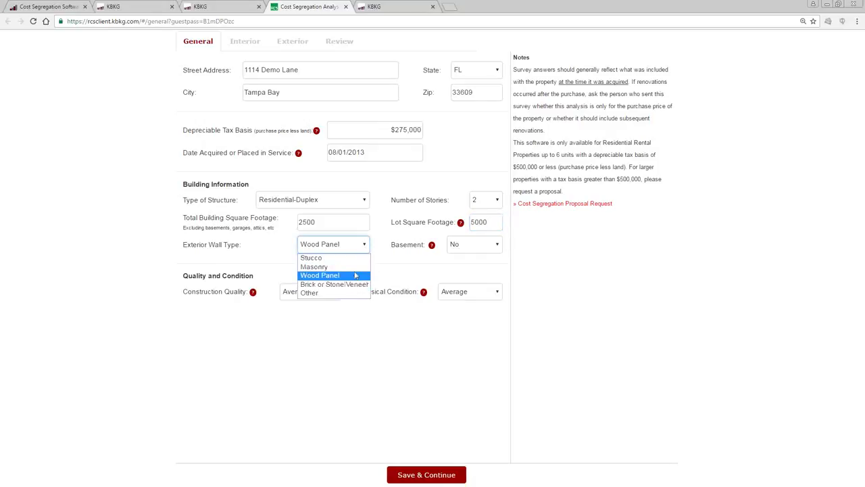
click(350, 267)
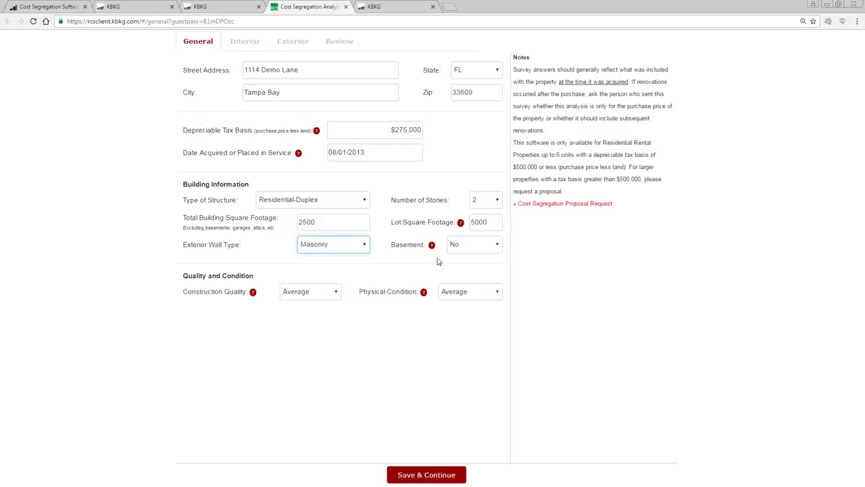
click(475, 248)
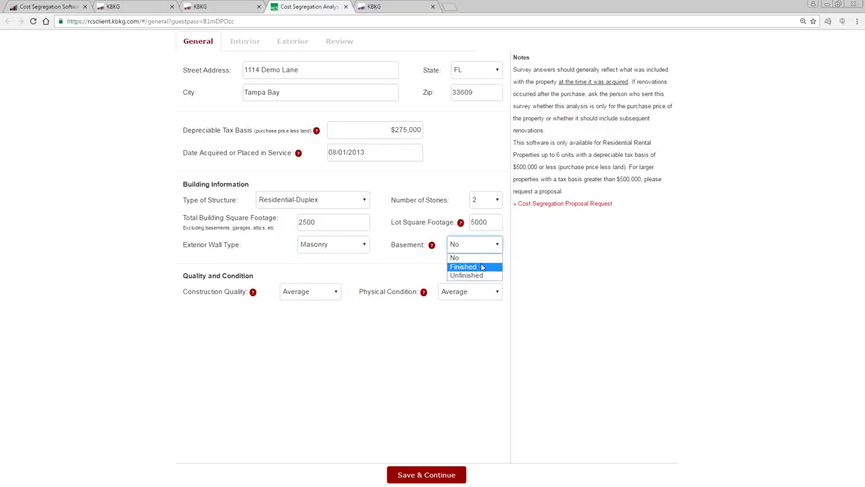
click(481, 267)
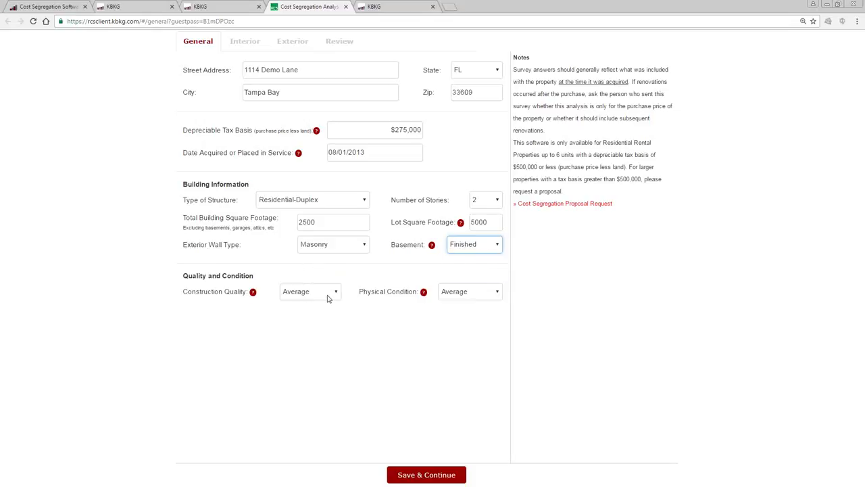
click(334, 294)
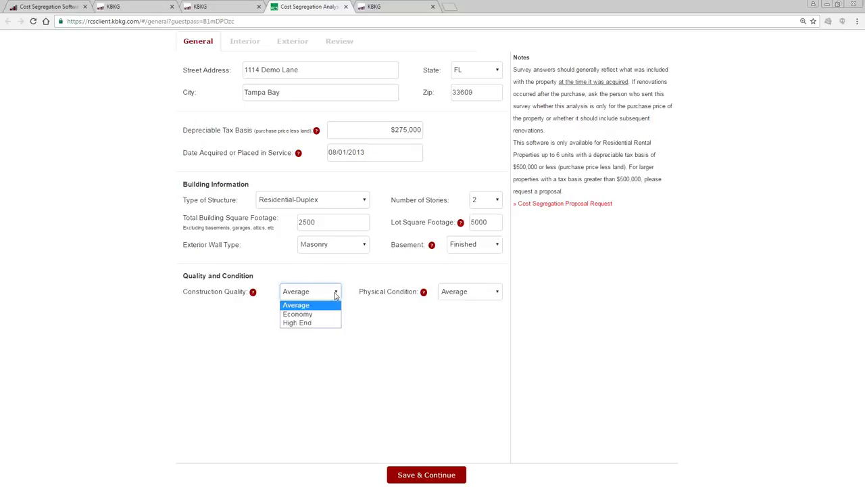
click(335, 295)
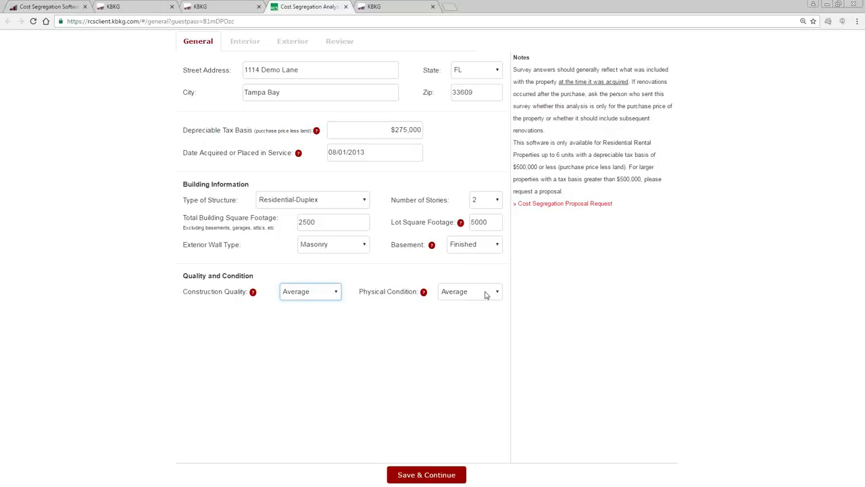
click(497, 293)
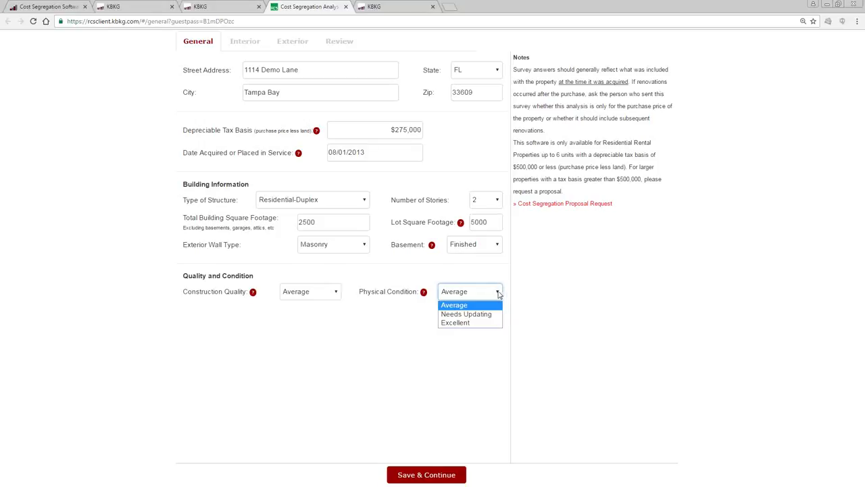
click(497, 292)
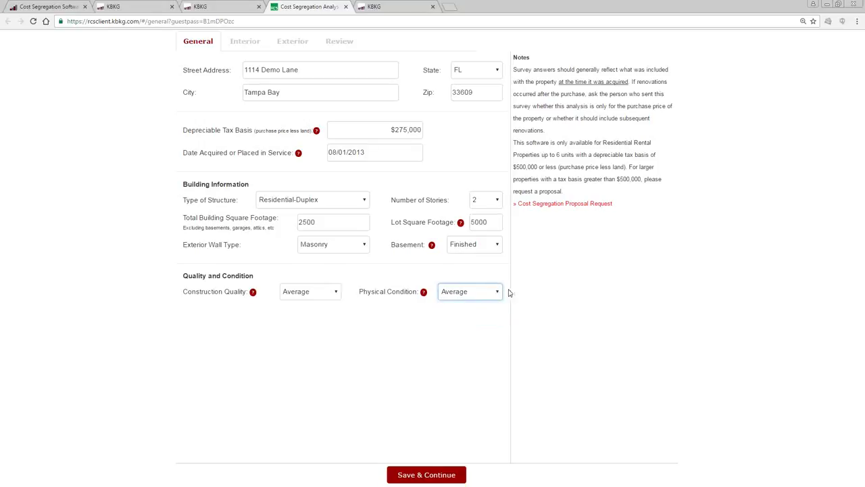
On the Interior page, enter 6 bedrooms and 4 bathrooms and tick Fire Sprinklers.
click(446, 470)
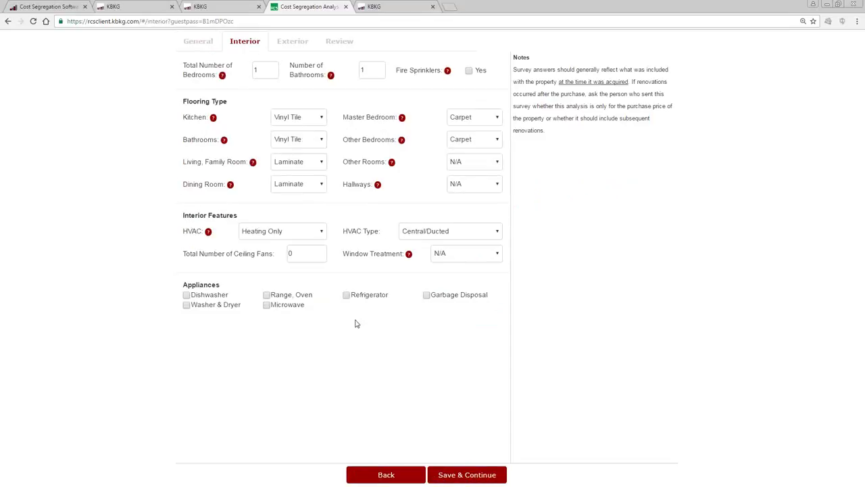
double_click(265, 69)
key(Tab)
key(Tab)
click(470, 71)
Set kitchen flooring to Tile and living room and hallway flooring to Wood.
click(323, 119)
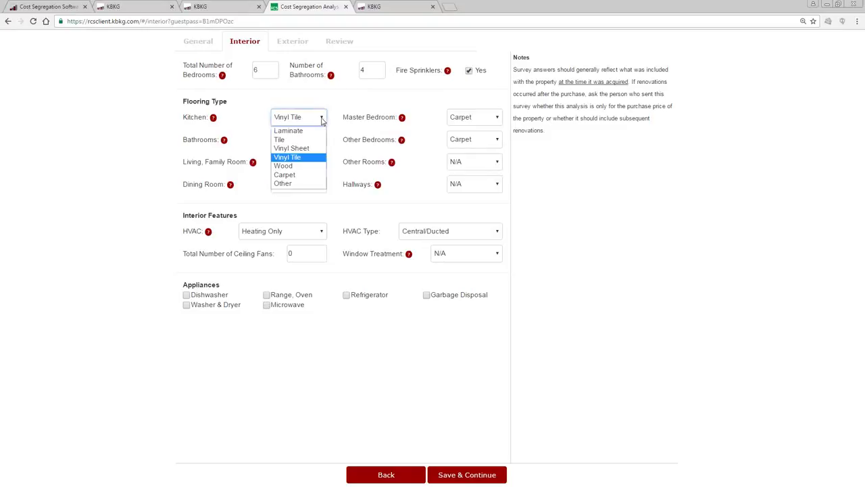
click(311, 140)
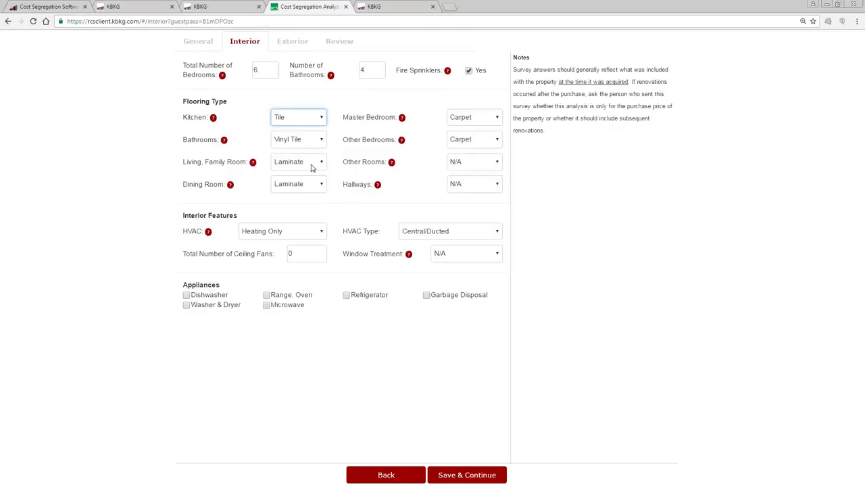
click(312, 166)
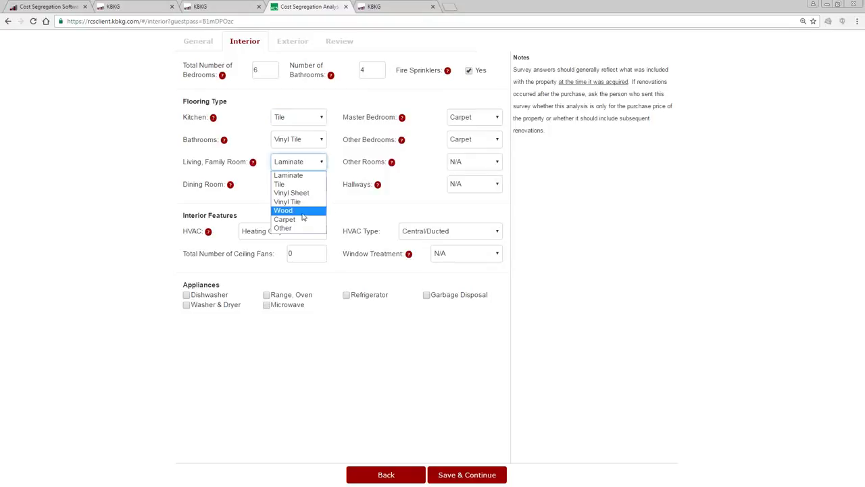
click(303, 212)
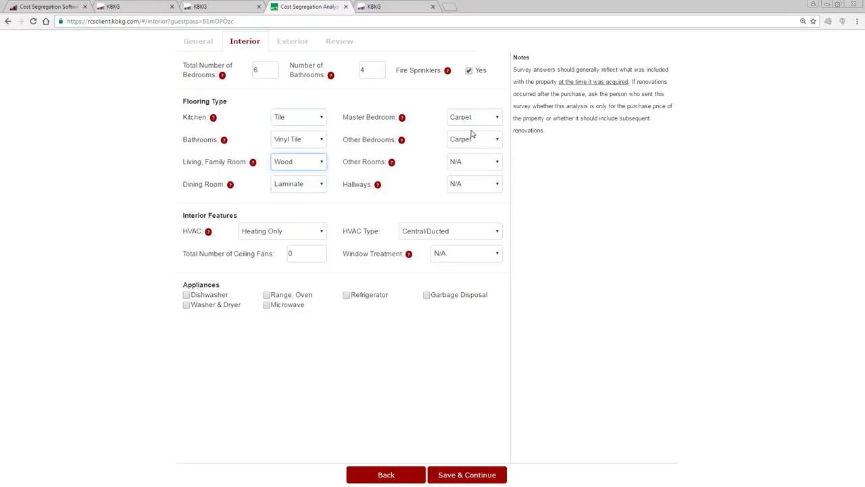
click(482, 189)
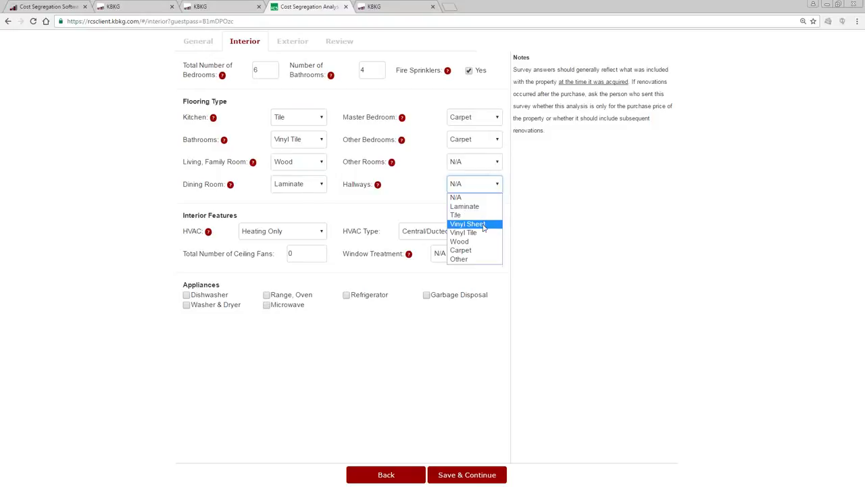
click(482, 241)
click(521, 237)
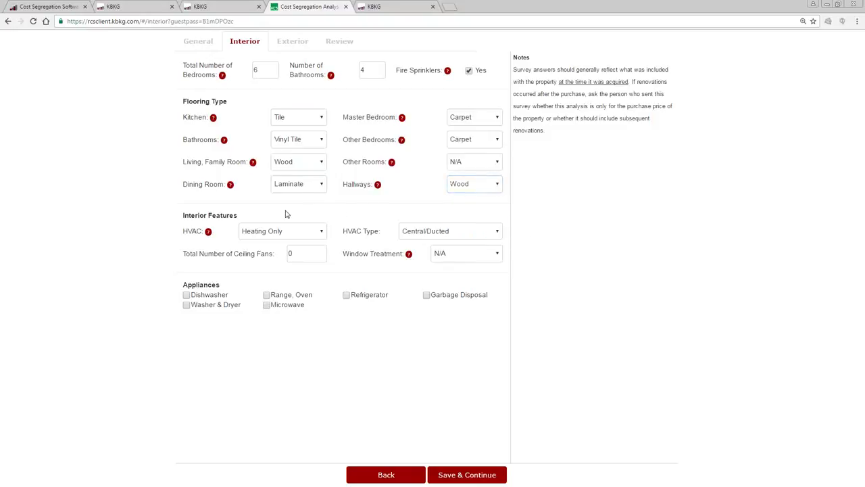
click(286, 233)
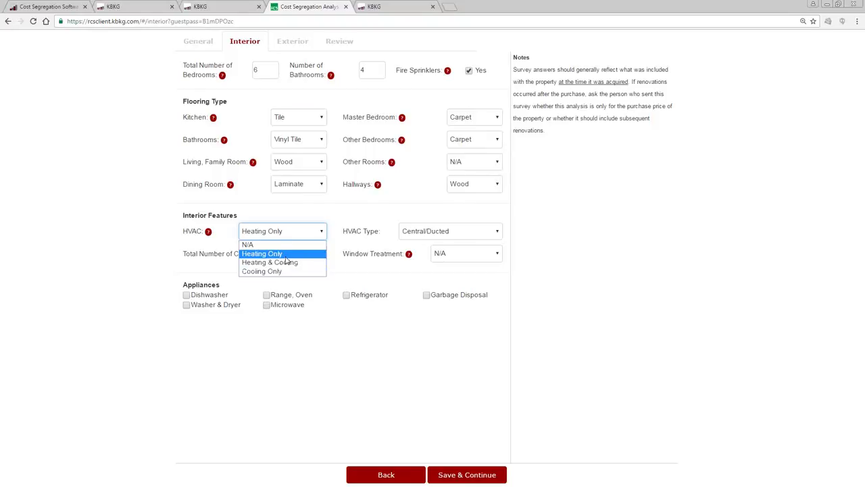
Set HVAC to Central/Ducted Heating & Cooling, 8 ceiling fans, and Horizontal Blinds.
click(288, 263)
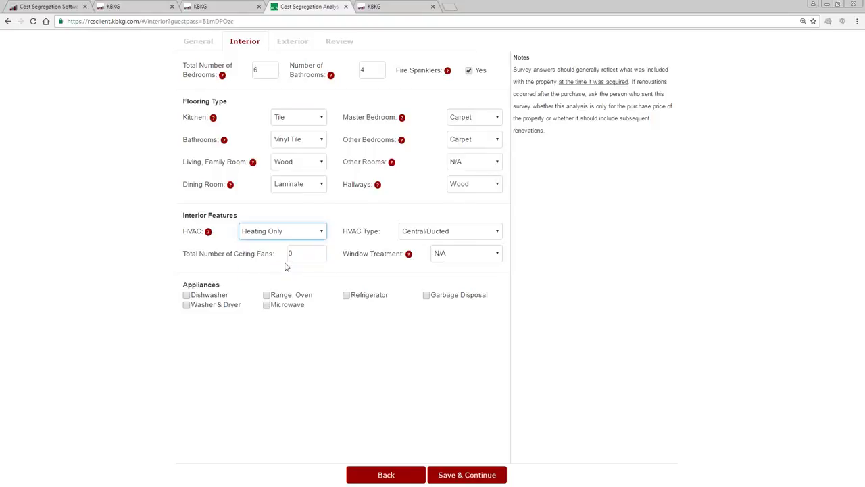
click(469, 235)
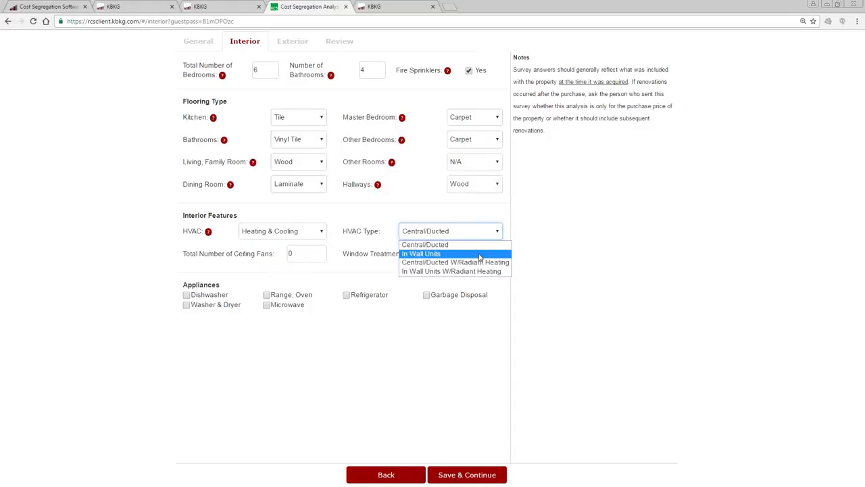
click(480, 248)
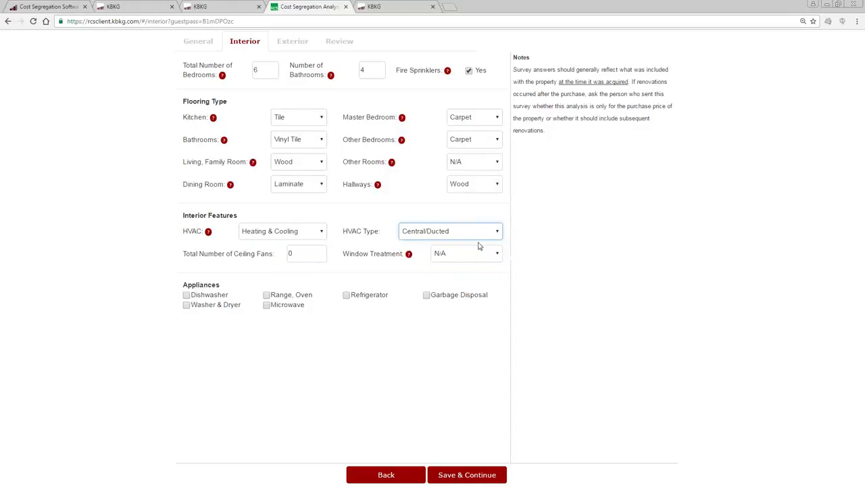
click(300, 254)
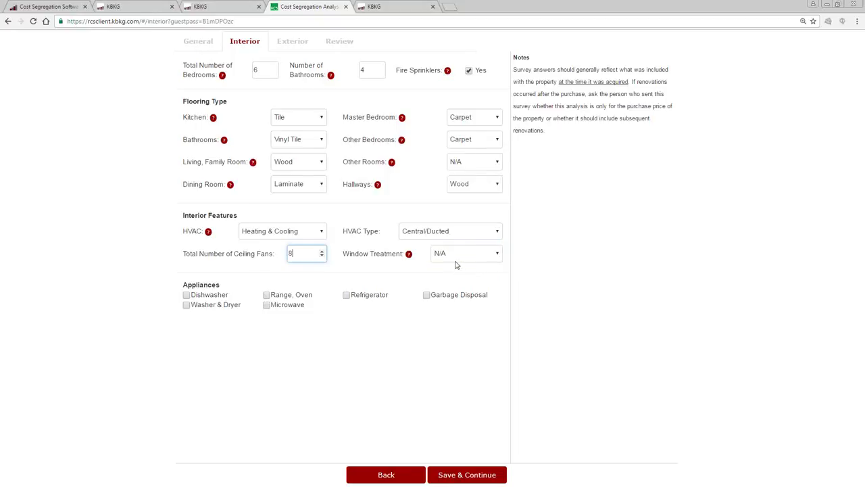
click(460, 261)
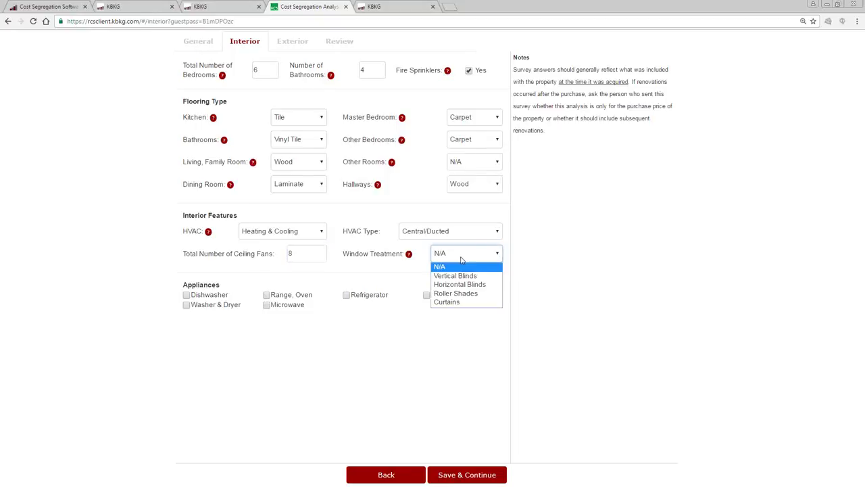
click(484, 285)
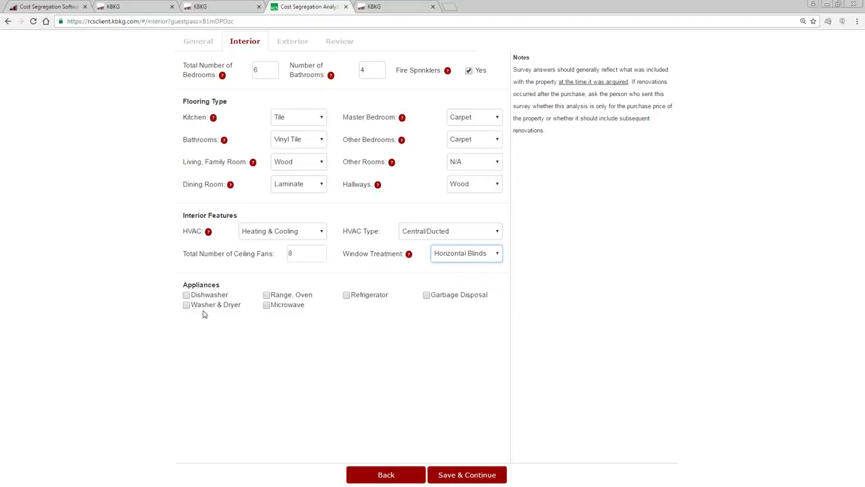
Tick dishwasher, range/oven, refrigerator, garbage disposal and microwave, then save Interior.
click(187, 296)
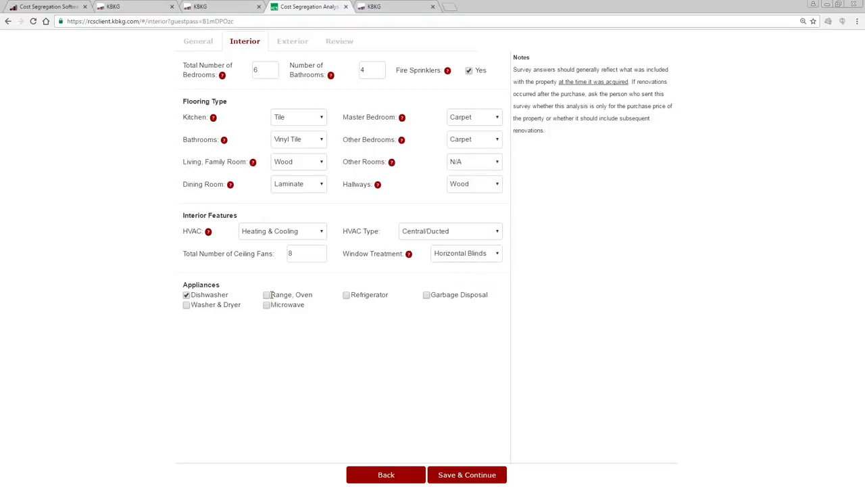
click(269, 298)
click(346, 295)
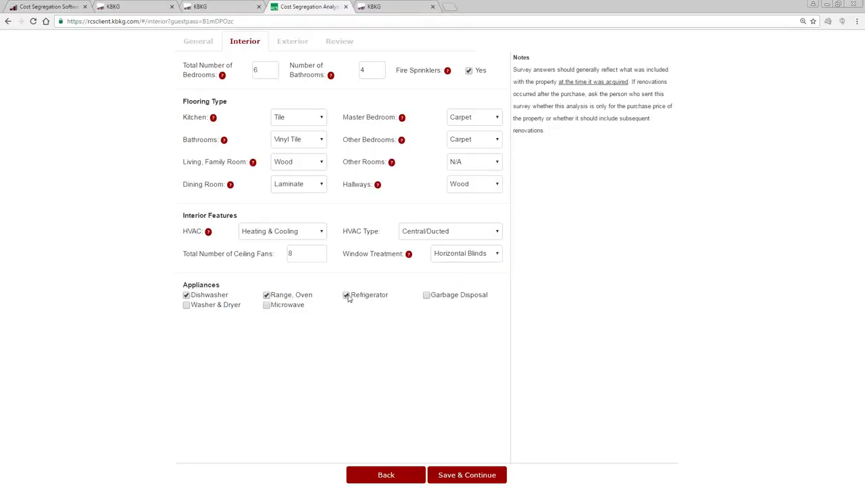
click(428, 296)
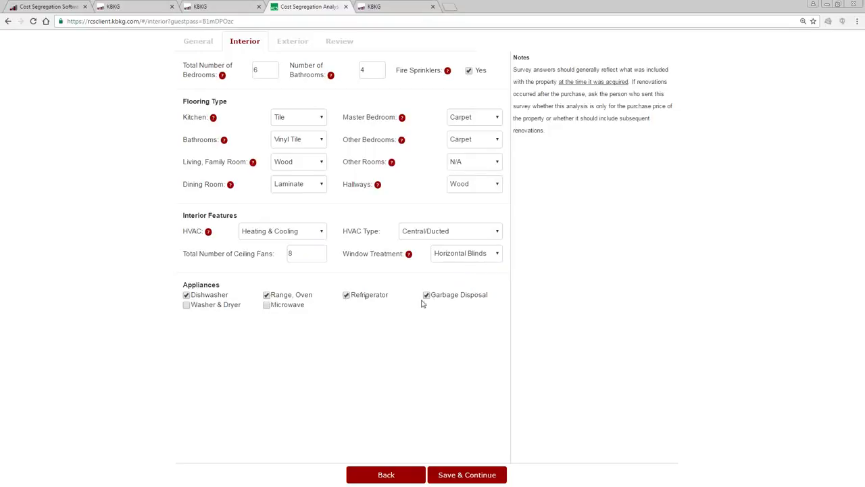
click(267, 309)
click(467, 477)
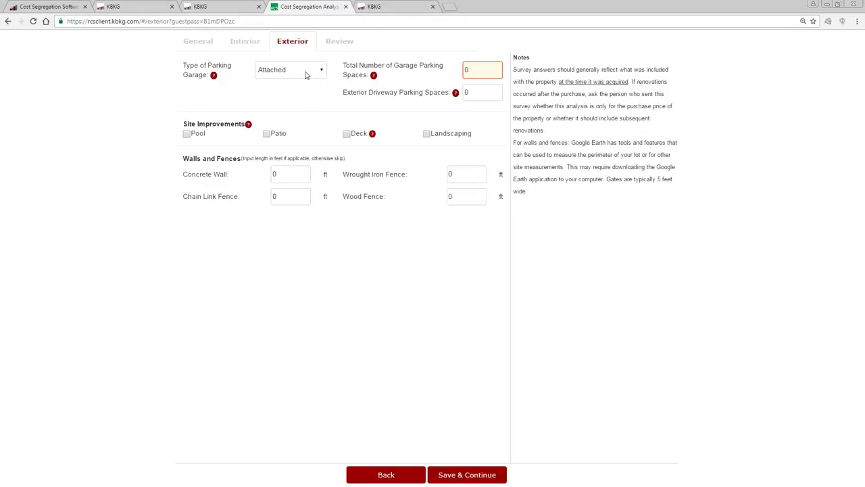
Set an Attached garage with 2 spaces and 4 driveway spaces, tick Patio, and select the wood fence length.
click(305, 73)
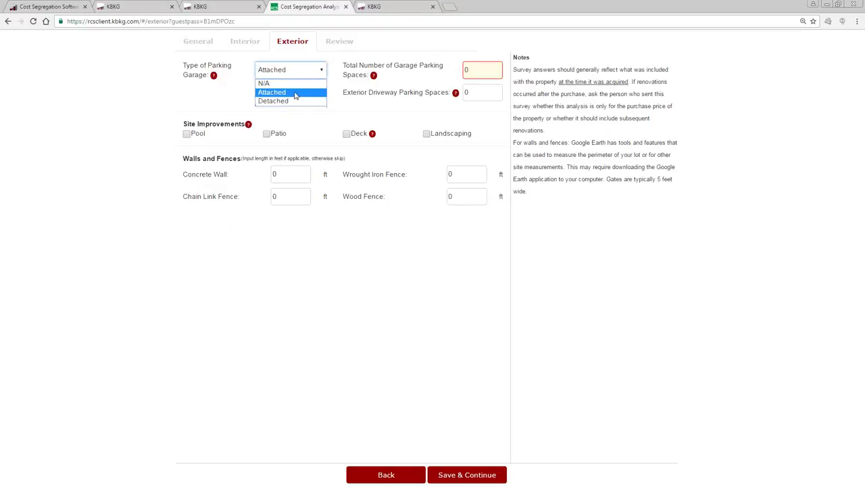
click(294, 95)
double_click(477, 70)
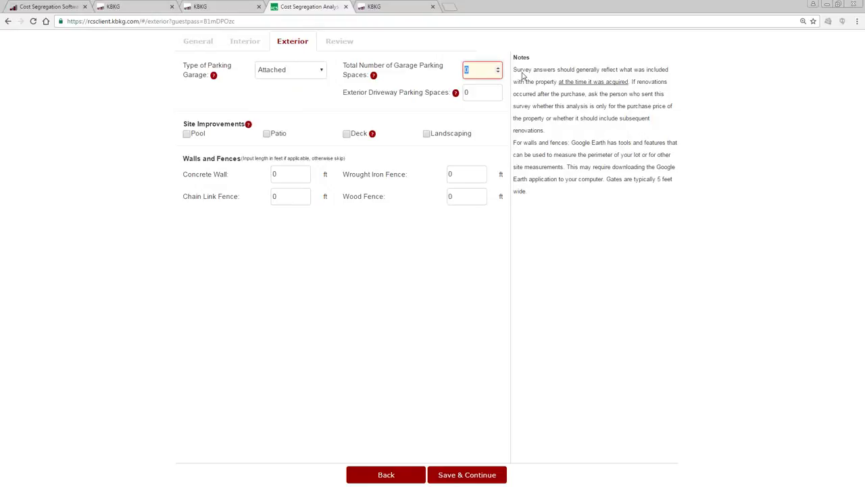
click(377, 101)
double_click(484, 95)
text(4)
click(362, 115)
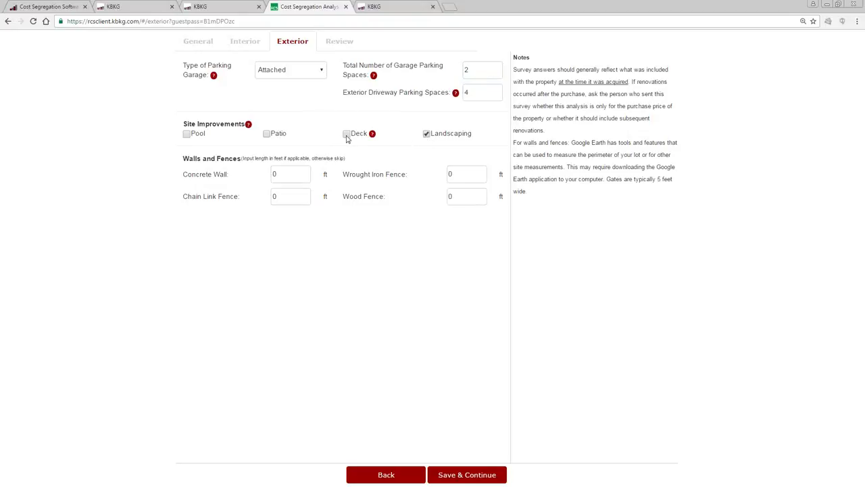
click(267, 134)
click(462, 198)
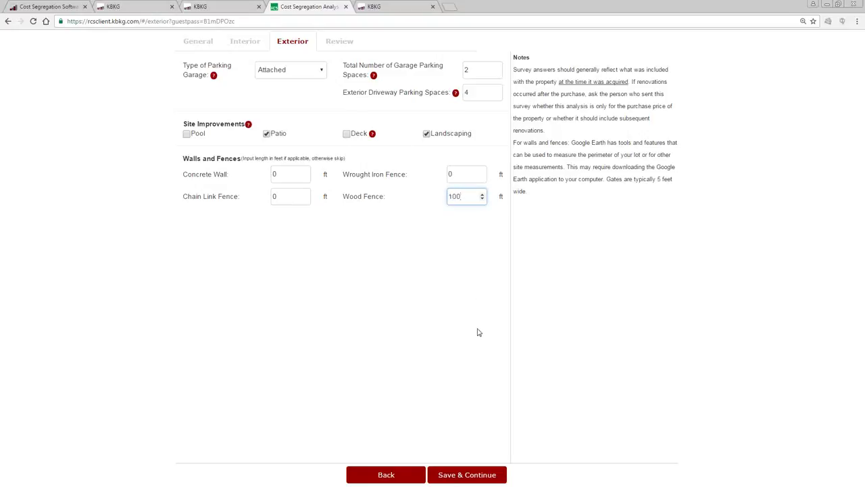
Save the exterior answers, check the Review page, and confirm the survey for review, dismissing the success message.
click(465, 478)
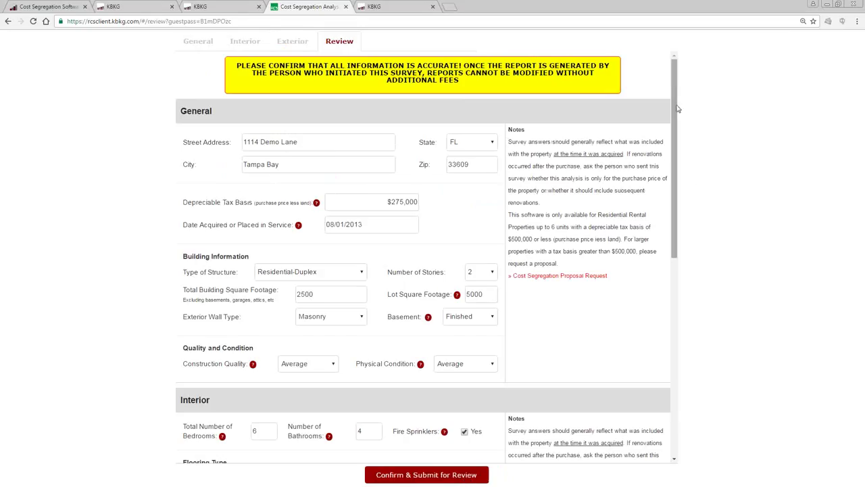
drag(674, 105, 656, 345)
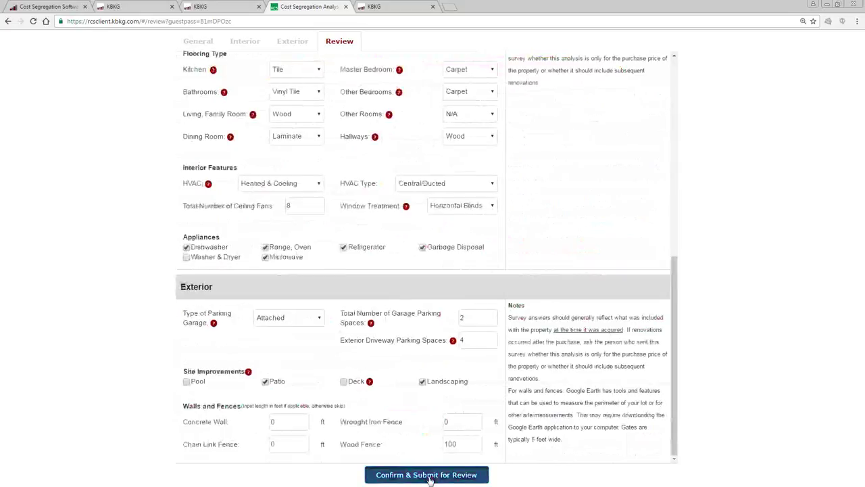
click(430, 476)
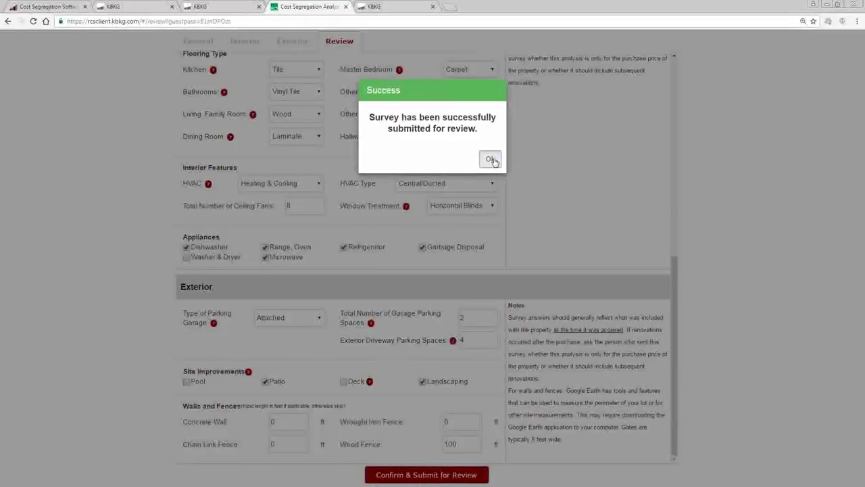
click(491, 159)
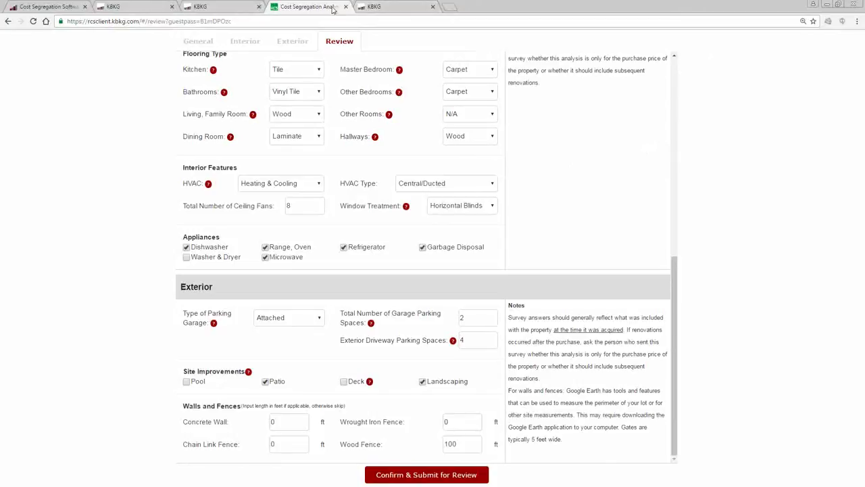
Open the Residential Cost Segregator dashboard sorted by Modified Date descending, showing 1114 Demo Lane Ready for Review.
click(225, 6)
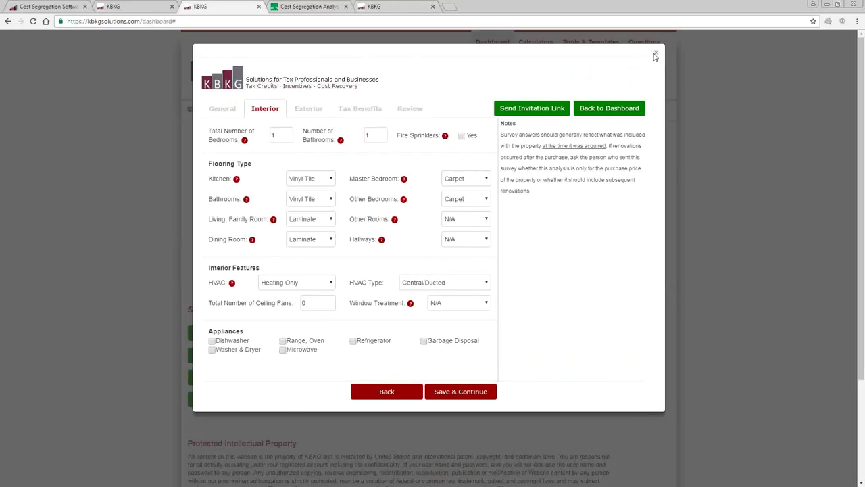
click(655, 55)
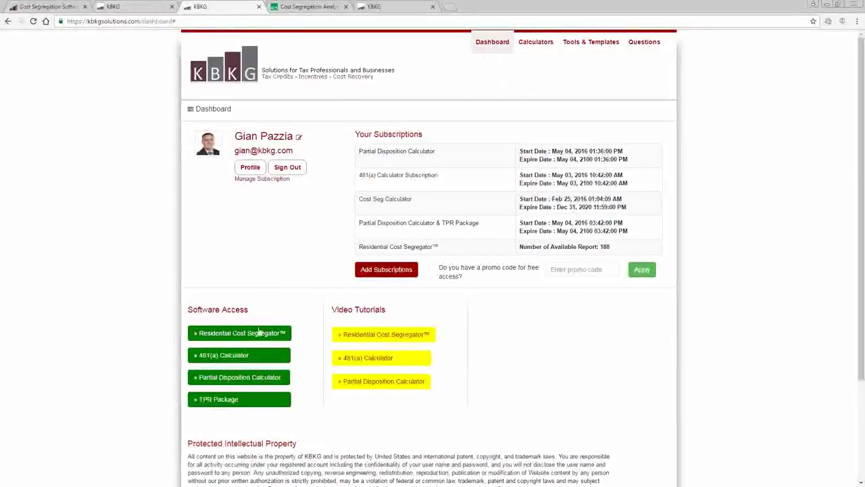
click(257, 334)
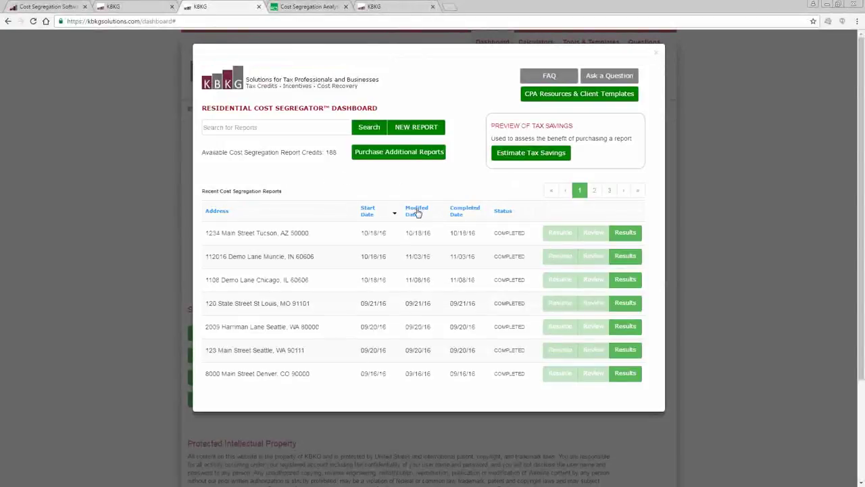
click(417, 211)
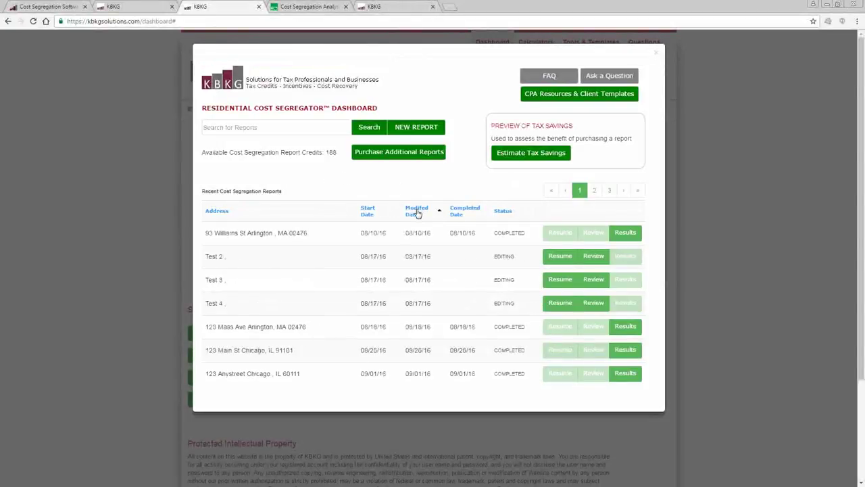
click(417, 211)
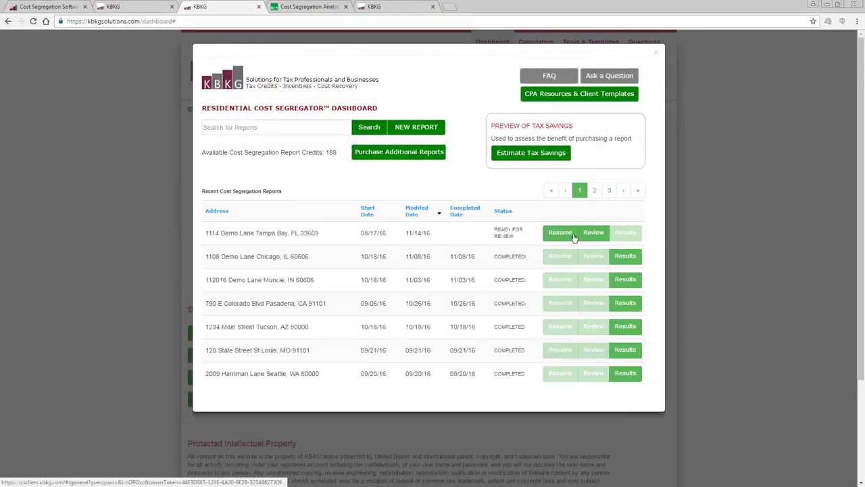
triple_click(496, 230)
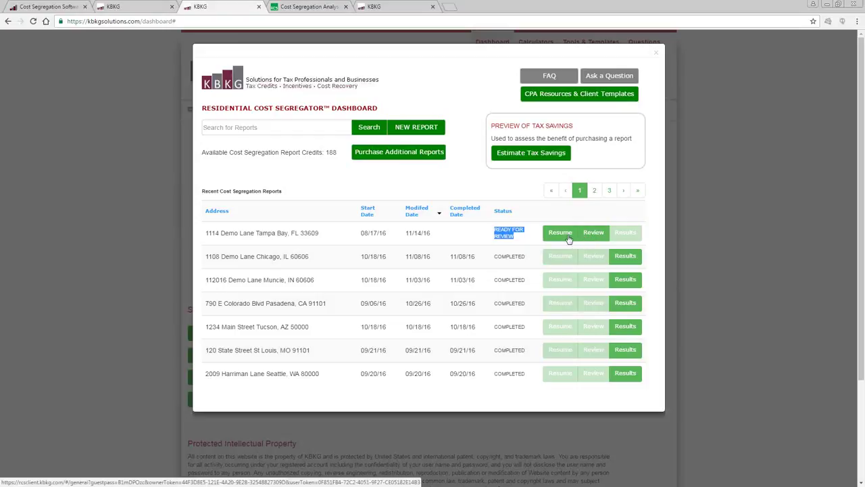
Resume the 1114 Demo Lane report and step through its Interior, Exterior and Tax Benefits tabs.
click(568, 238)
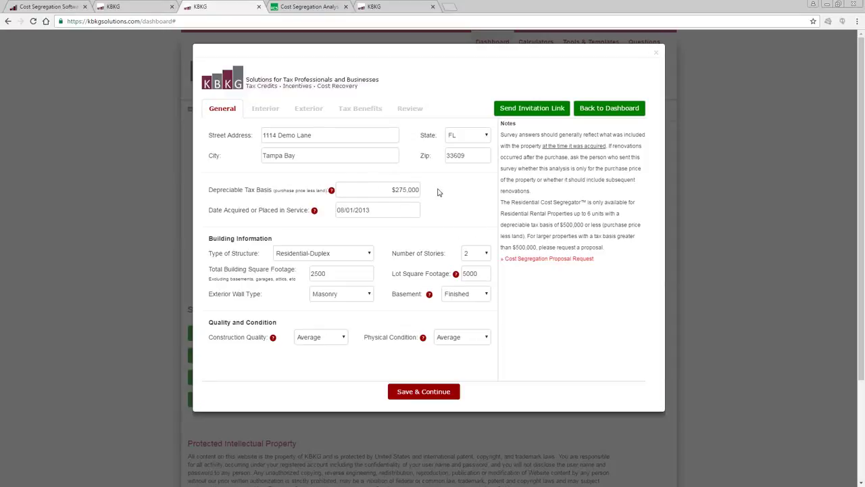
click(267, 109)
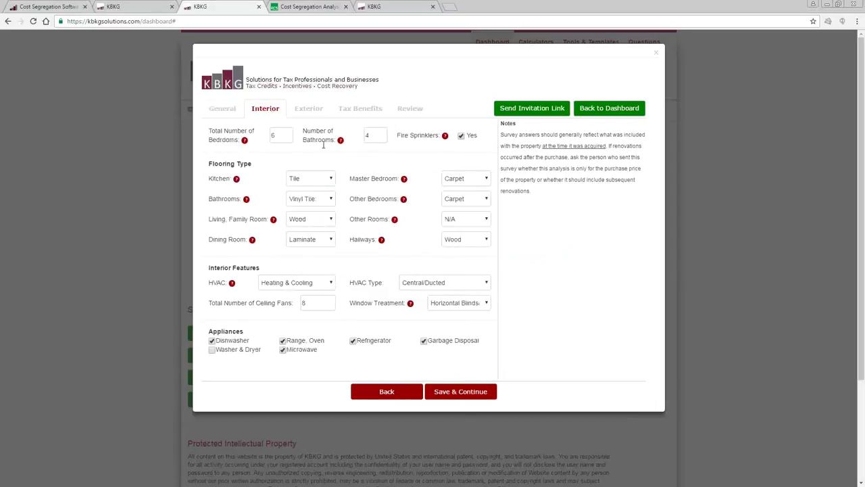
click(308, 108)
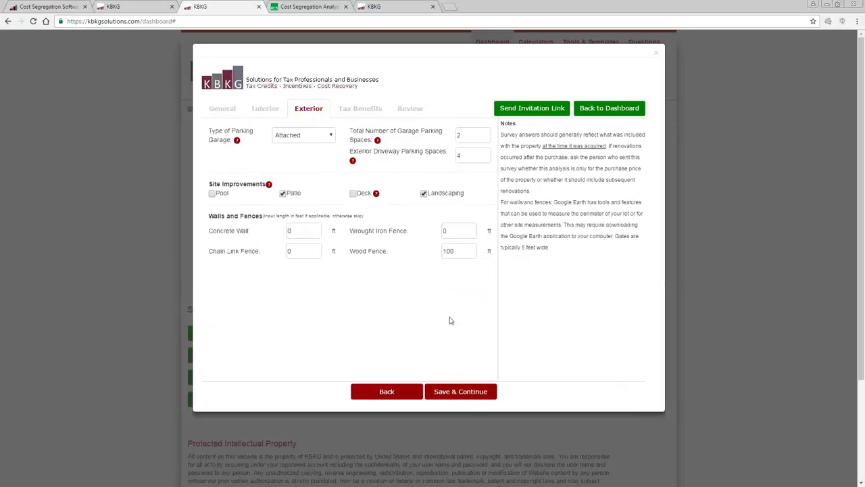
click(351, 115)
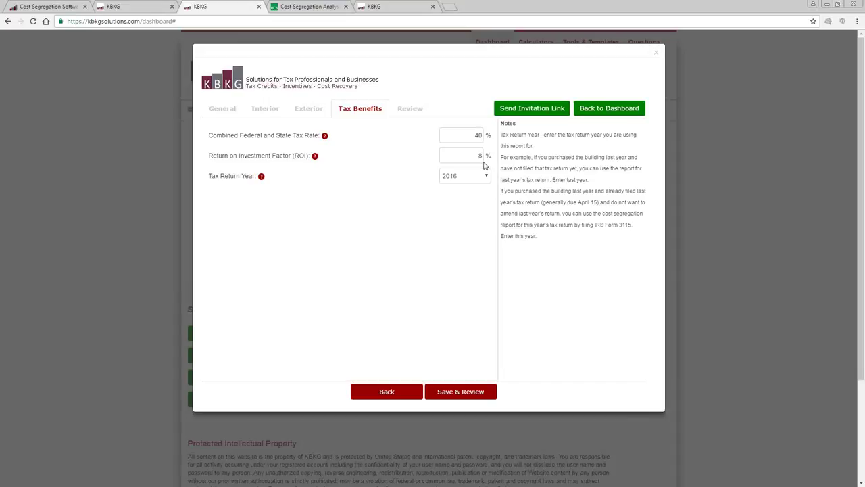
Keep 2016 as the Tax Return Year and save to open the Review page.
click(486, 178)
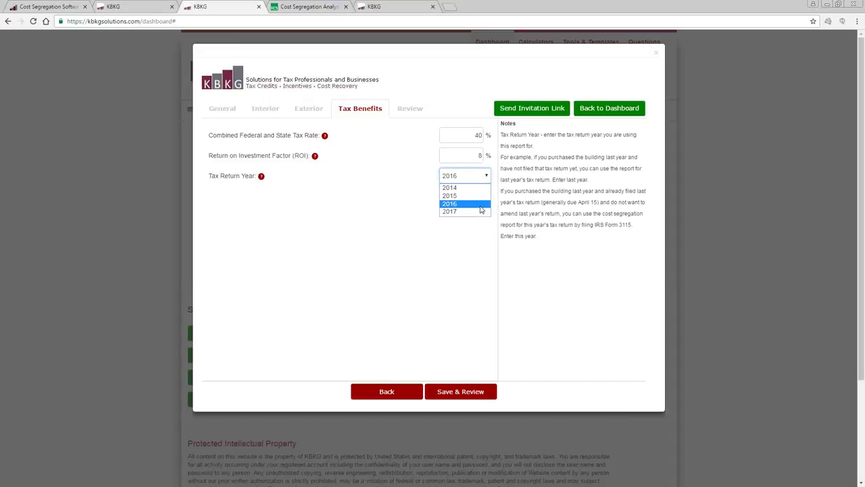
click(482, 204)
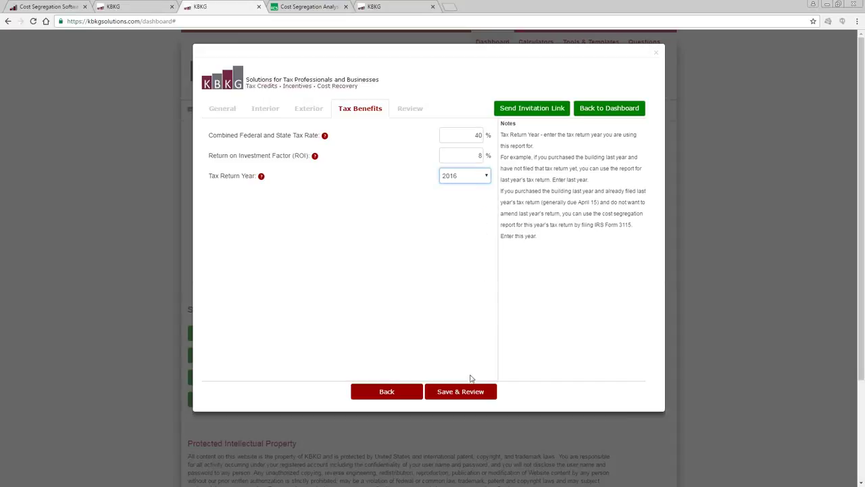
click(465, 397)
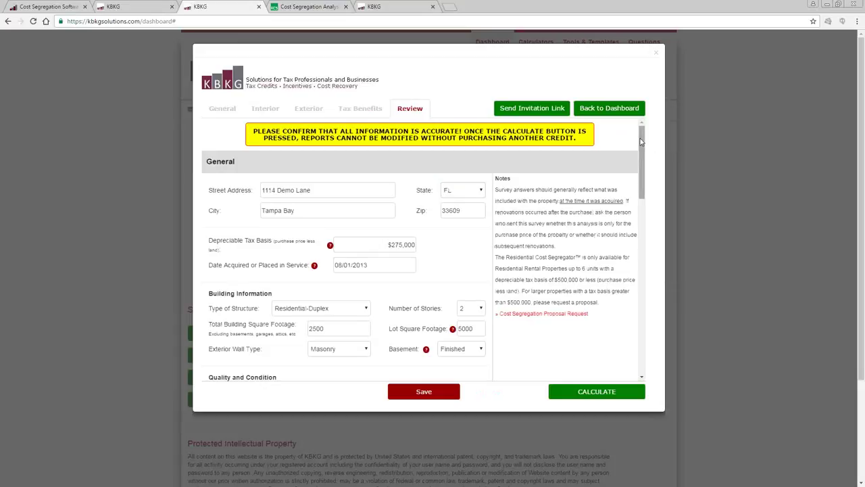
mouse_move(642, 142)
mouse_down()
mouse_move(626, 263)
mouse_move(631, 328)
mouse_move(636, 129)
mouse_up()
click(402, 244)
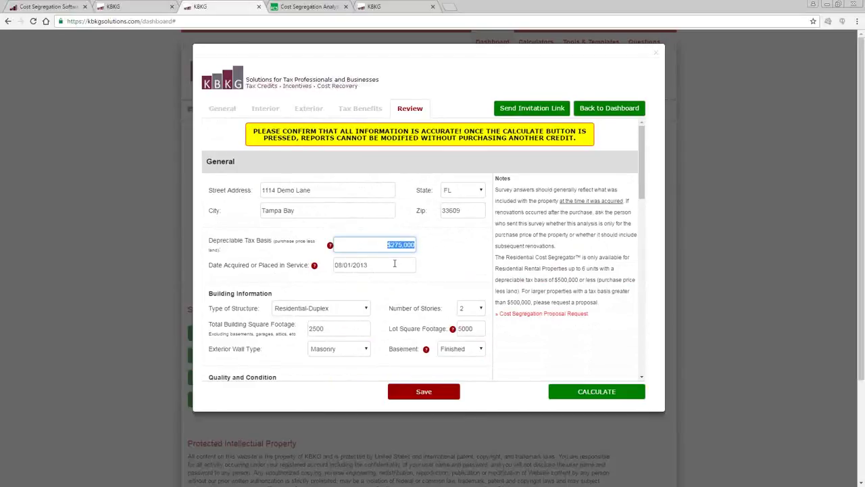
click(373, 265)
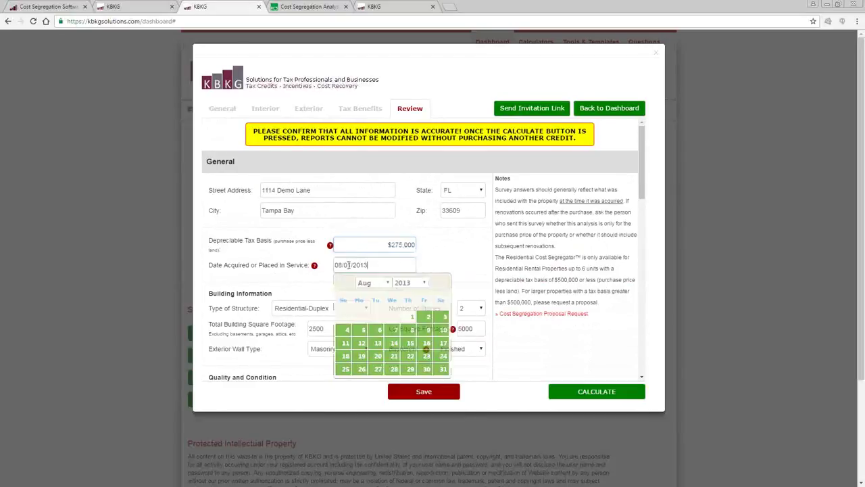
click(477, 251)
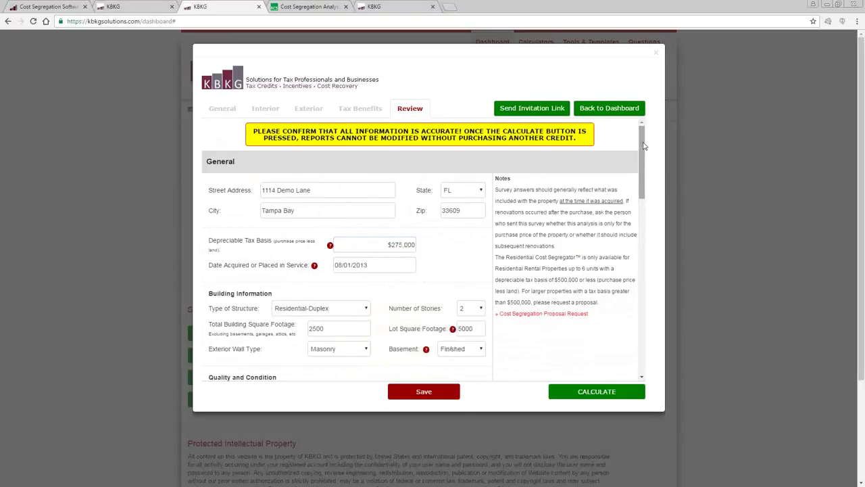
drag(644, 161, 624, 341)
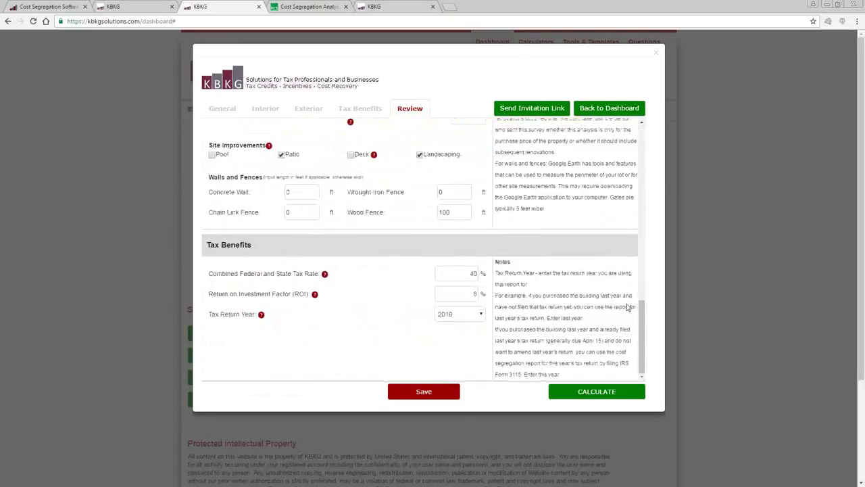
Run CALCULATE, agree to the disclaimer, and proceed with the final calculations.
click(594, 395)
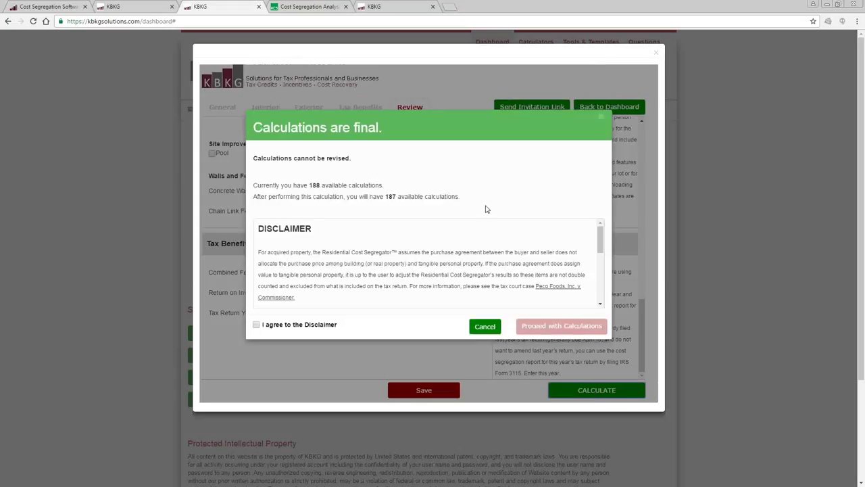
click(271, 326)
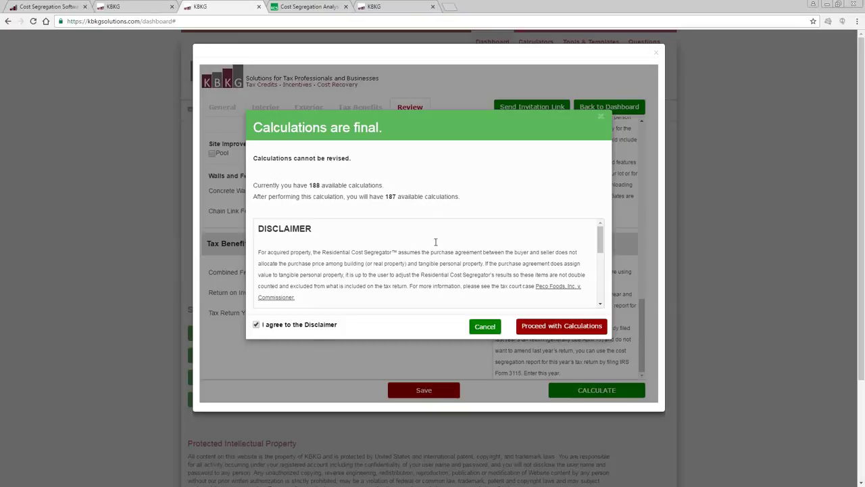
click(564, 327)
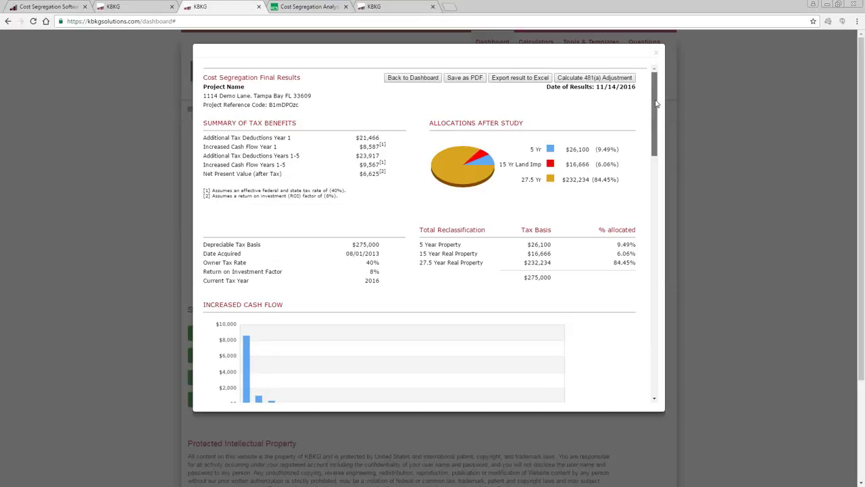
Scroll the final results down to the Cost Segregation Result Schedule table.
drag(656, 103, 638, 202)
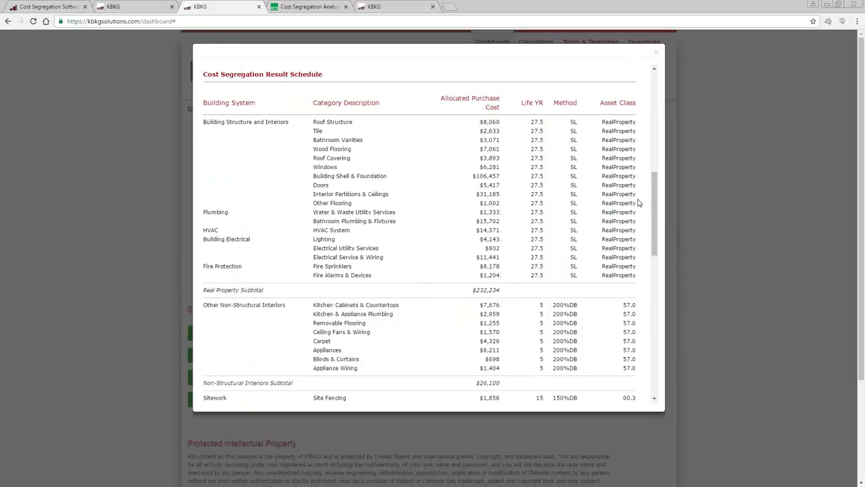
drag(654, 192, 655, 216)
drag(502, 373, 472, 373)
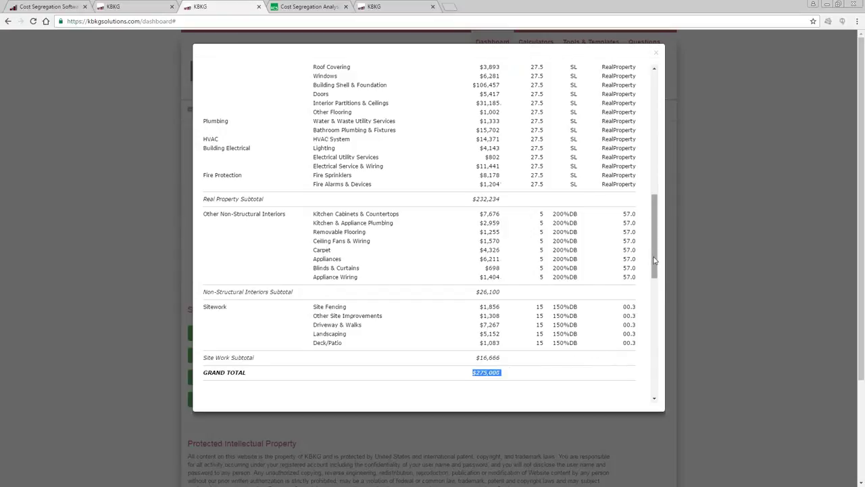
drag(654, 260, 658, 248)
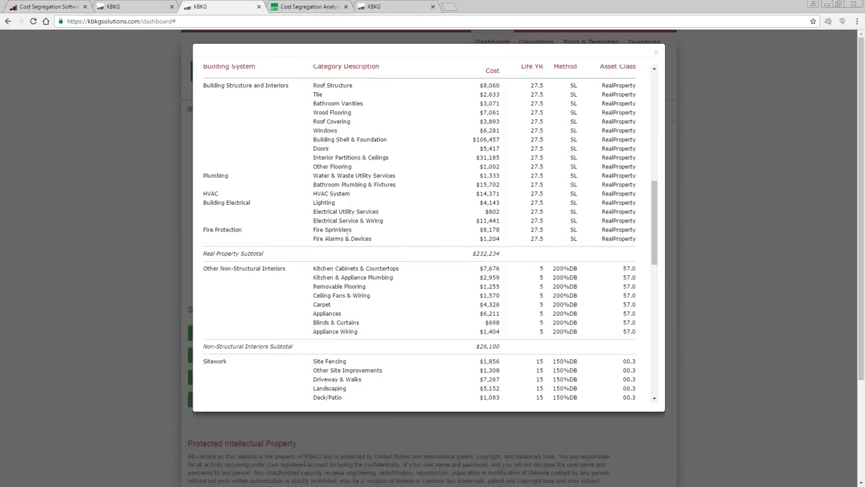
drag(313, 230, 503, 235)
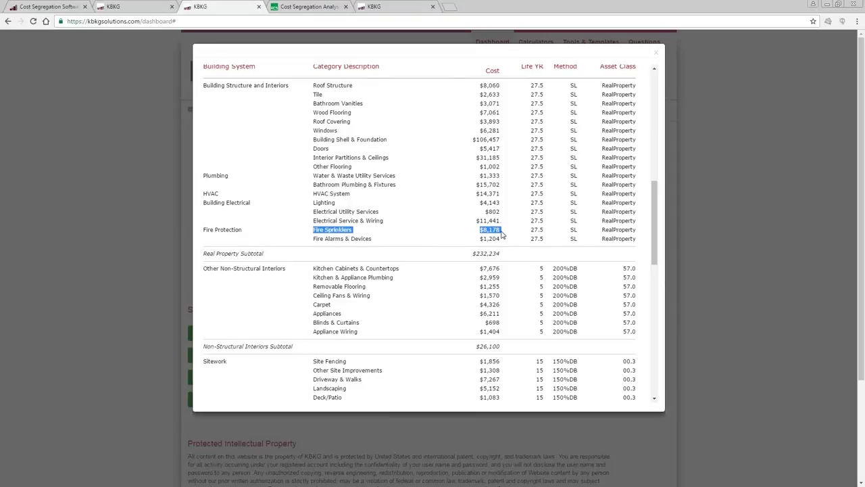
click(502, 234)
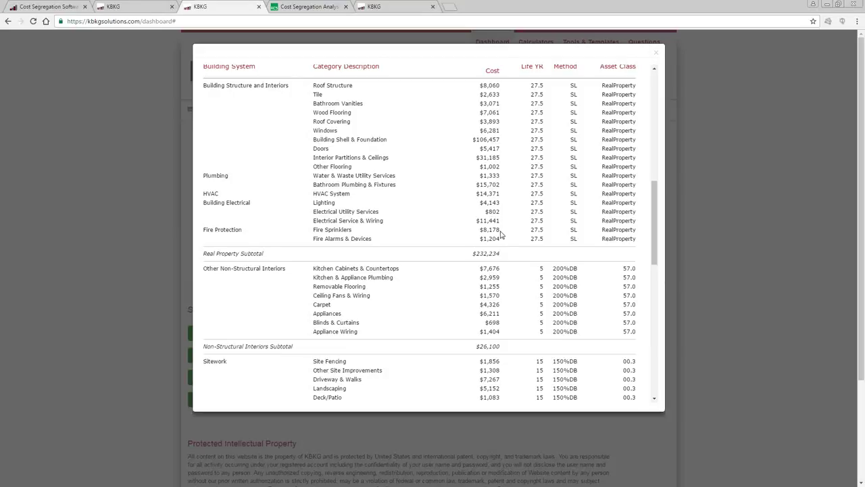
drag(499, 229, 315, 231)
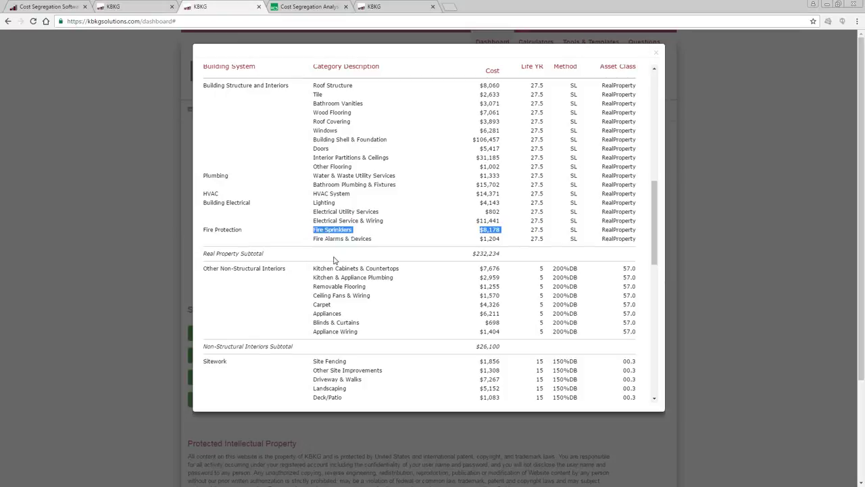
drag(313, 305, 504, 305)
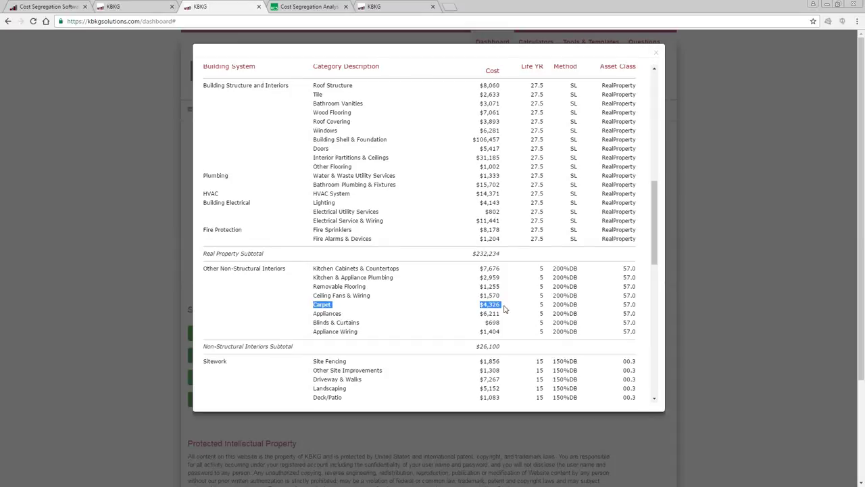
click(504, 309)
drag(313, 313, 500, 313)
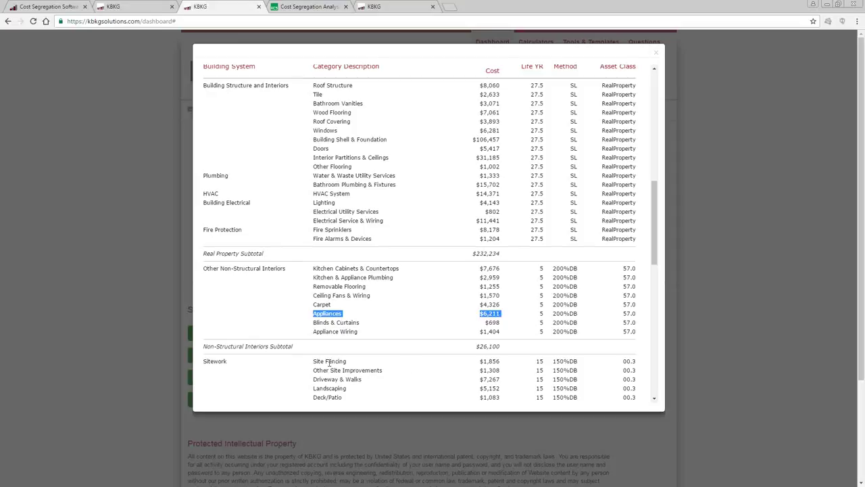
drag(312, 361, 587, 366)
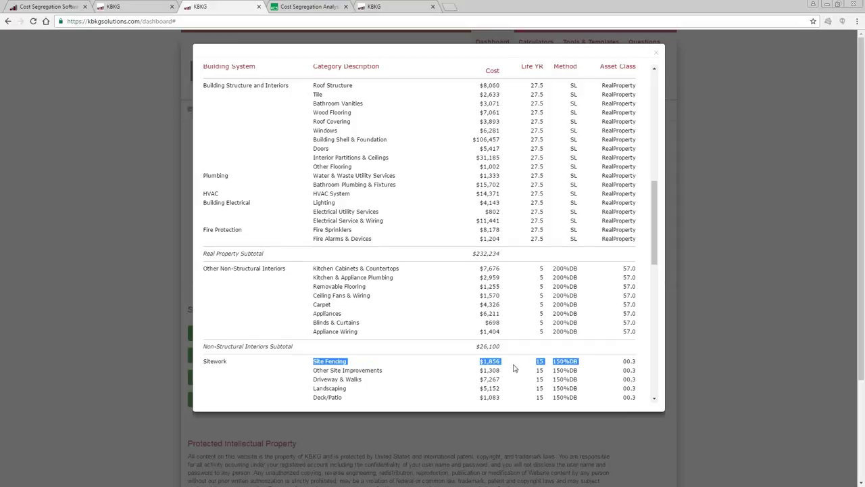
double_click(323, 388)
double_click(320, 397)
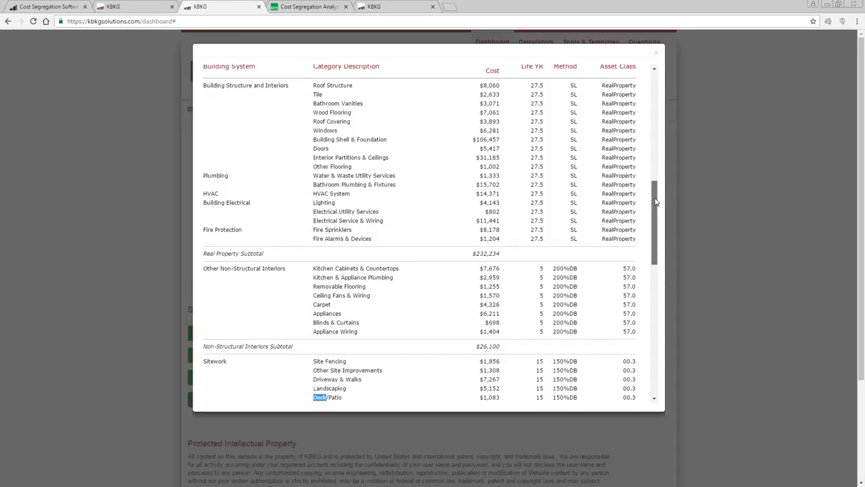
drag(656, 202, 655, 213)
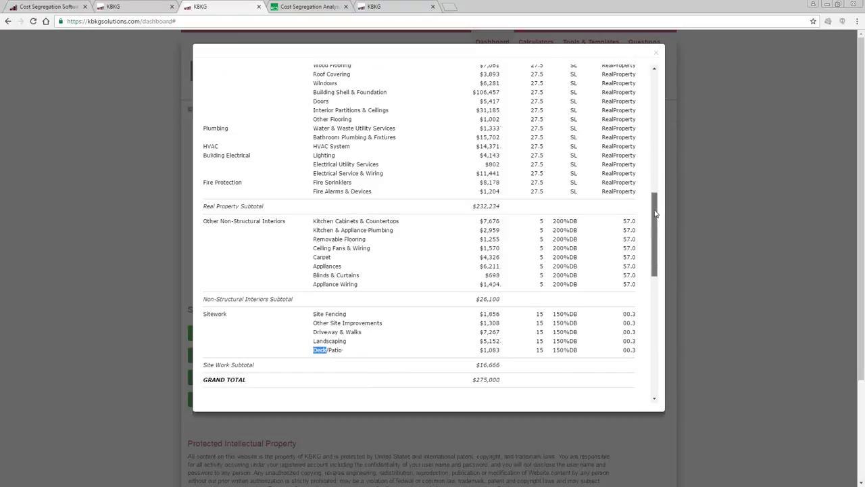
drag(655, 212, 655, 200)
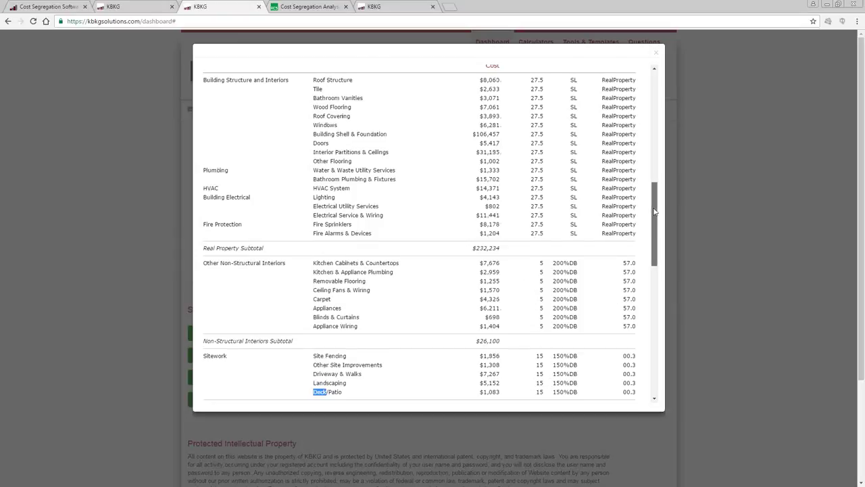
drag(654, 211, 655, 189)
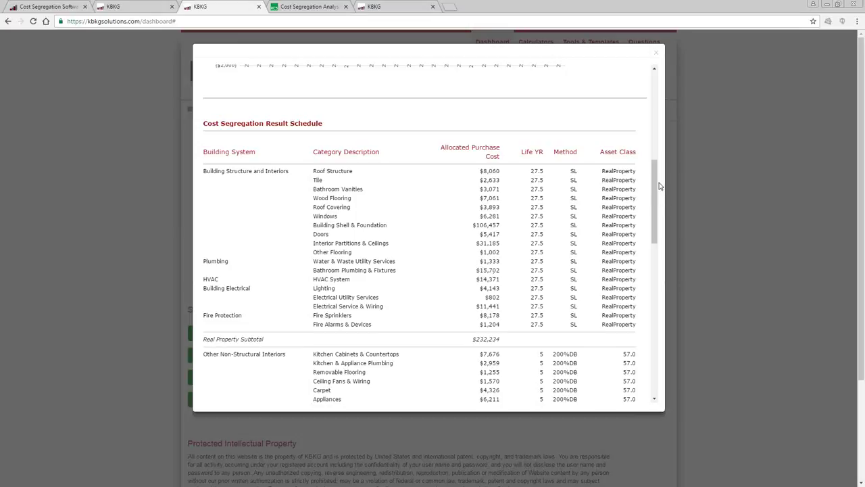
Scroll through the property details, return to the top, and export the results to Excel.
drag(653, 185, 641, 342)
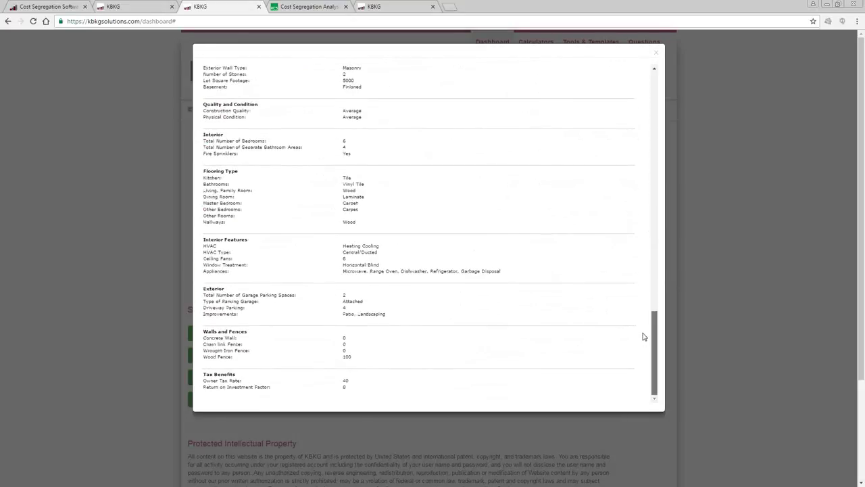
scroll(644, 328, up, 1)
scroll(646, 323, up, 2)
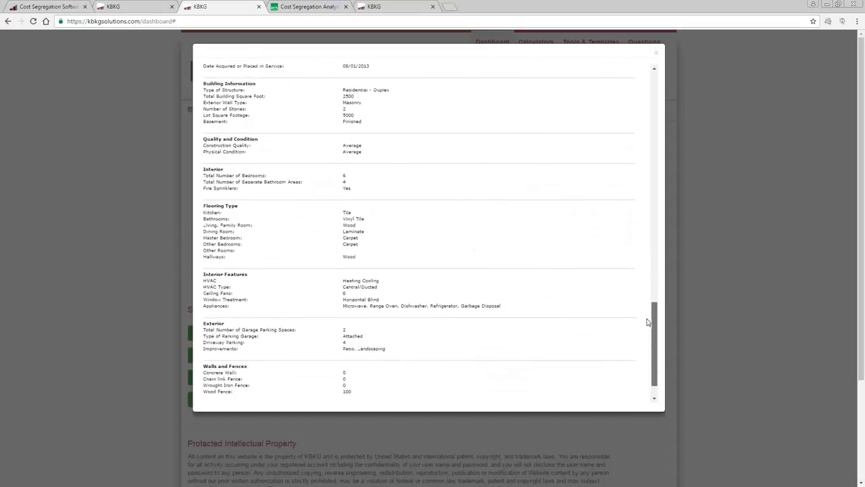
scroll(647, 308, up, 10)
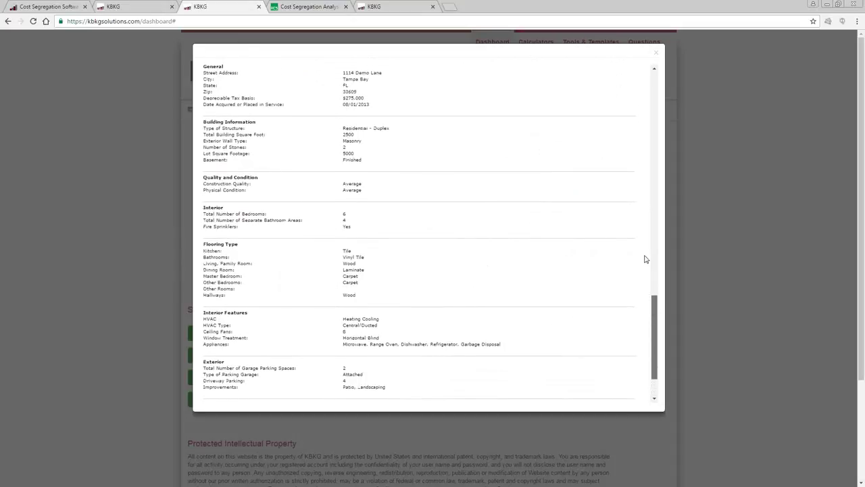
scroll(644, 113, up, 3)
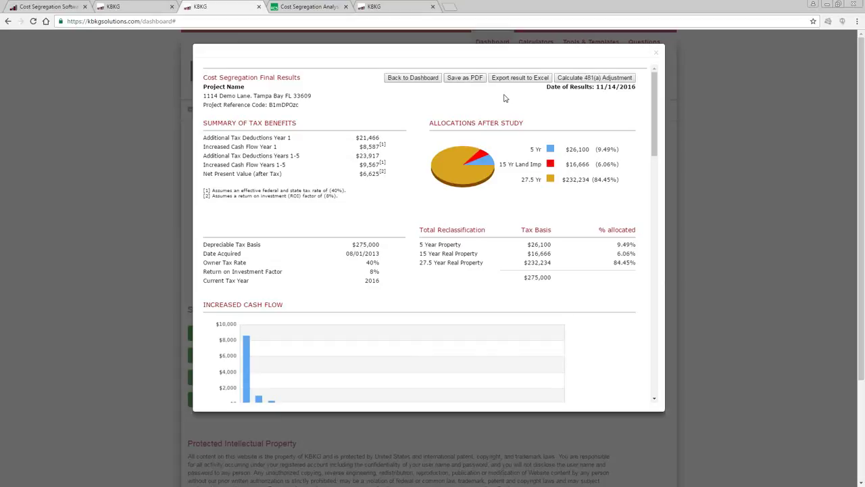
click(531, 79)
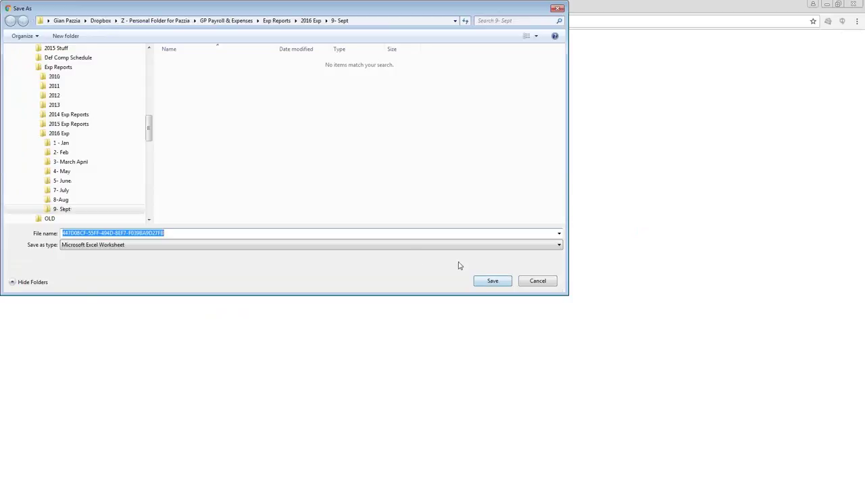
Save the exported results .xlsx file and open it from the download bar.
click(493, 284)
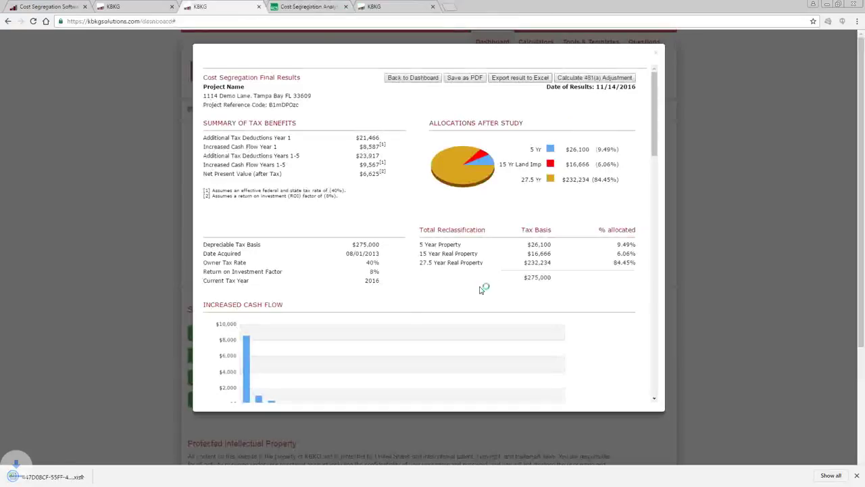
click(68, 475)
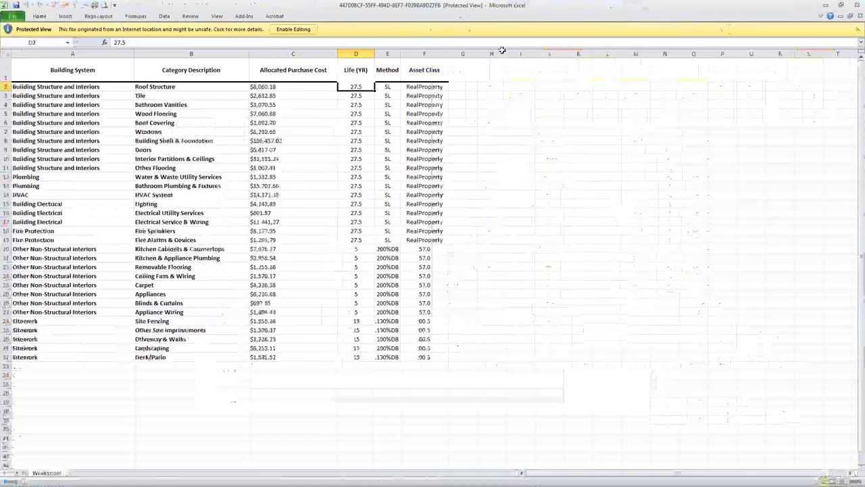
Enable editing on the exported cost schedule, then close the workbook and Excel.
click(293, 29)
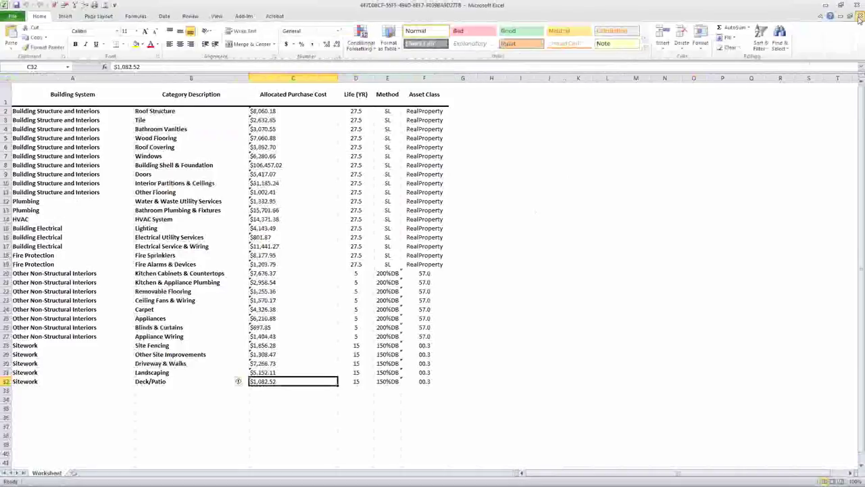
click(860, 18)
click(857, 4)
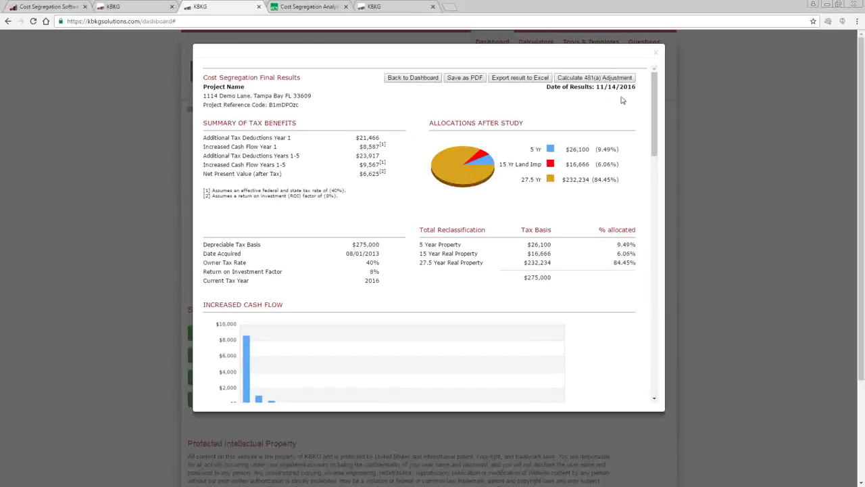
Review the 08/01/2013 acquisition date, then launch the 481(a) adjustment for this project.
drag(654, 120, 644, 92)
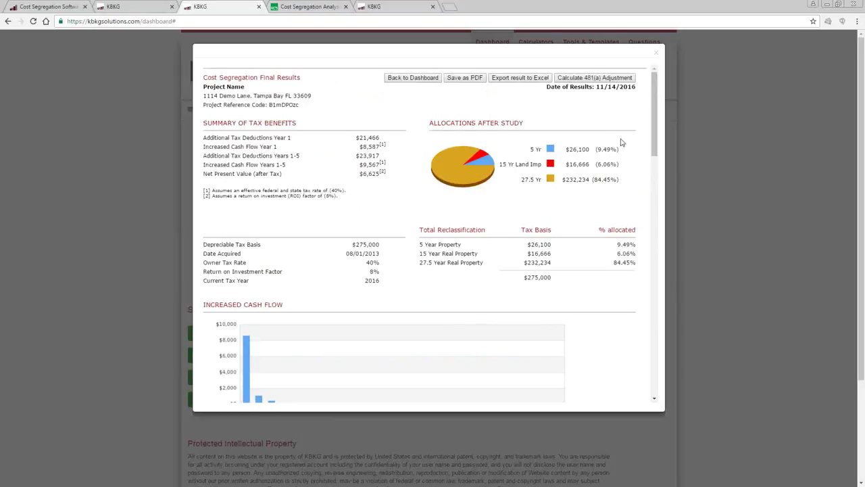
drag(382, 253, 307, 247)
click(372, 253)
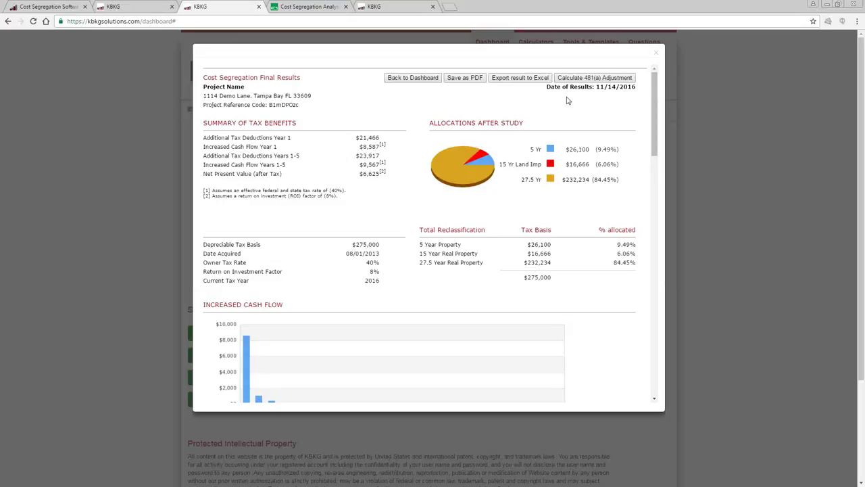
click(582, 79)
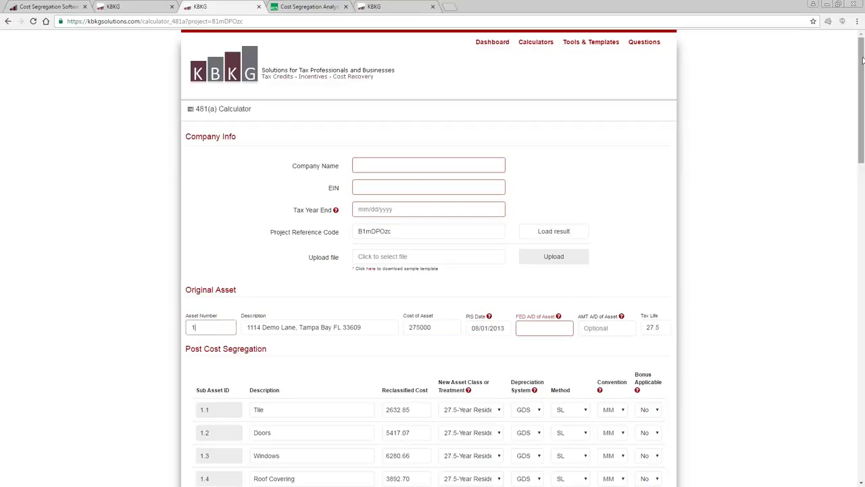
Review the reclassified Tile cost value 2632.85 and the Doors cost field on the 481(a) Calculator.
scroll(667, 145, down, 4)
click(413, 132)
double_click(413, 131)
click(412, 153)
drag(863, 138, 861, 273)
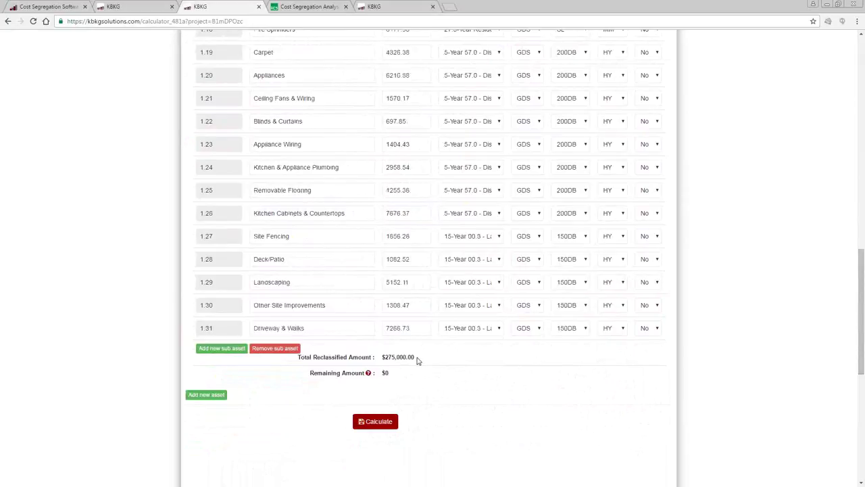
drag(415, 357, 380, 357)
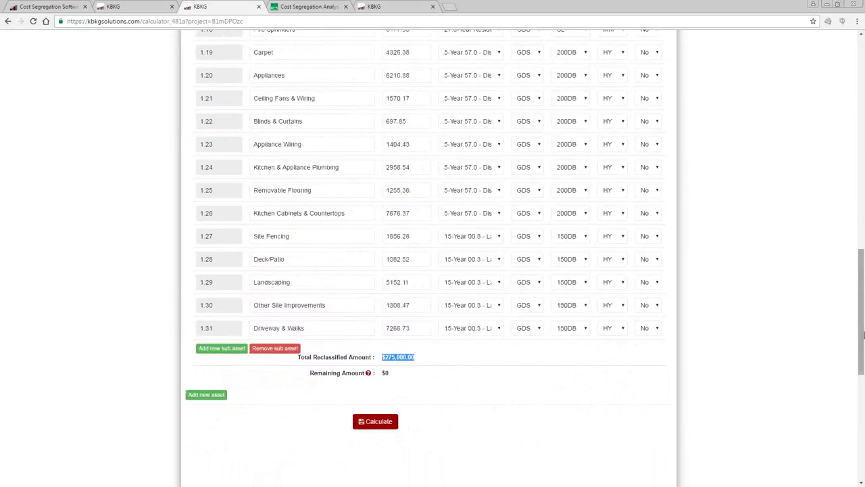
click(863, 333)
drag(862, 331, 862, 114)
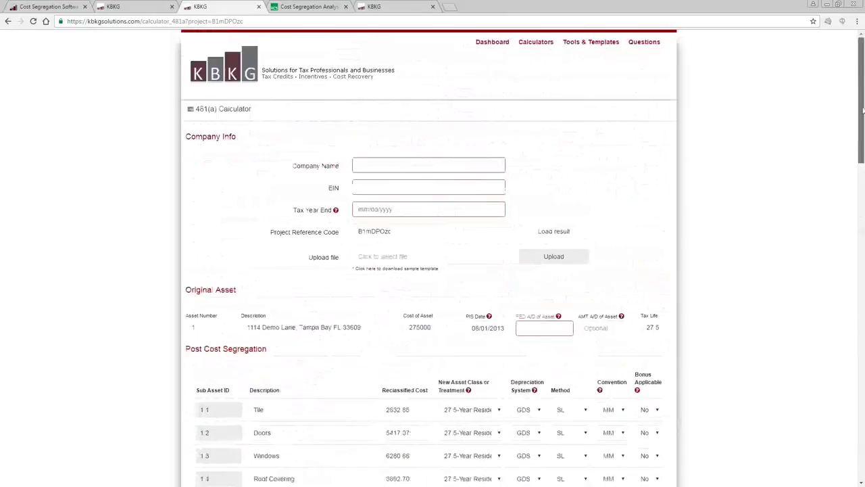
Enter the company's EIN identifier and set the tax year end to 12/31/2016.
click(472, 164)
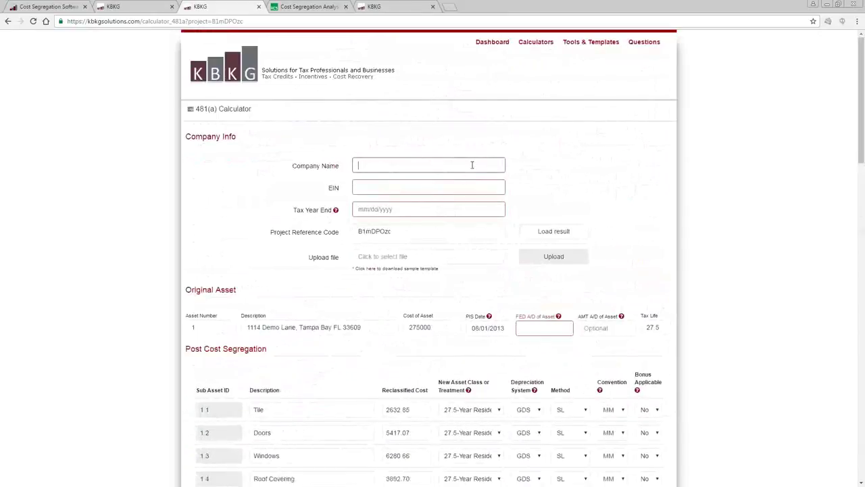
text(Samp)
text(12345)
key(Tab)
text(12)
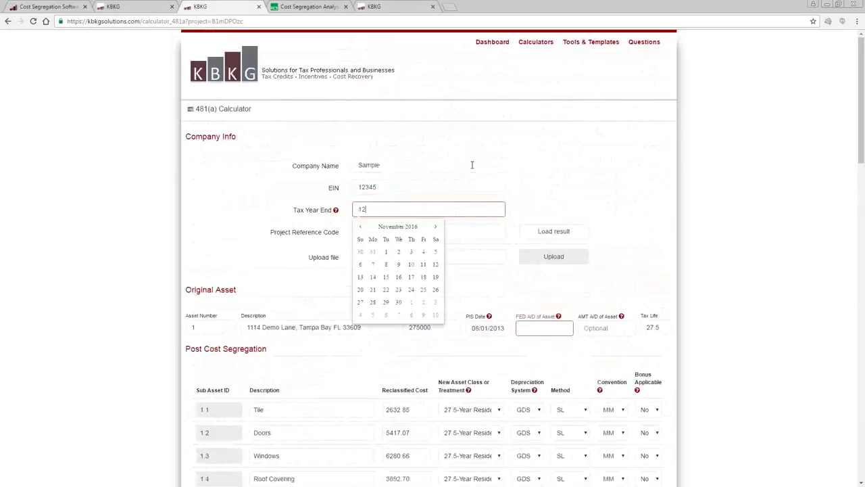
text(/31/2016)
key(Tab)
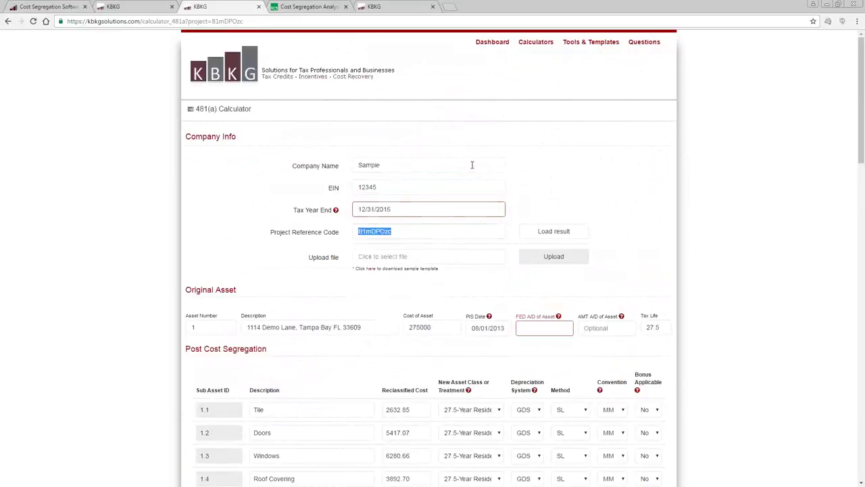
Record 15,000 federal and AMT accumulated depreciation for the asset placed in service 08/01/2013.
click(610, 259)
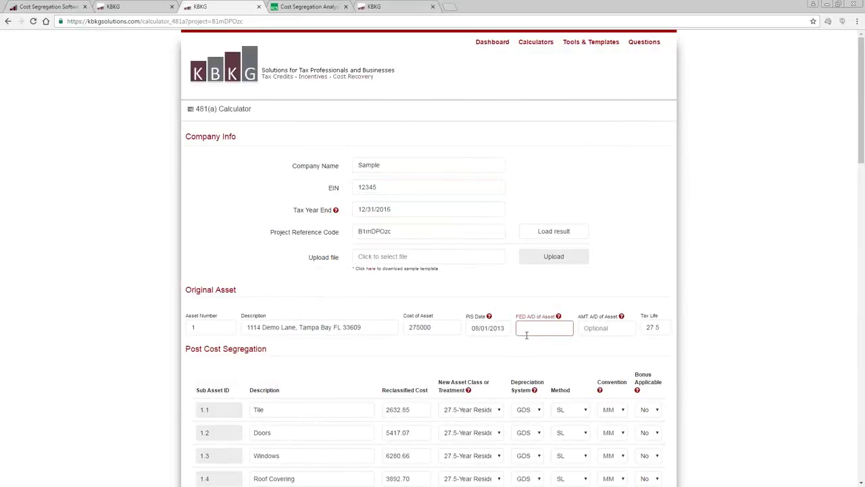
click(223, 328)
click(439, 327)
click(486, 328)
click(534, 329)
key(Tab)
text(15)
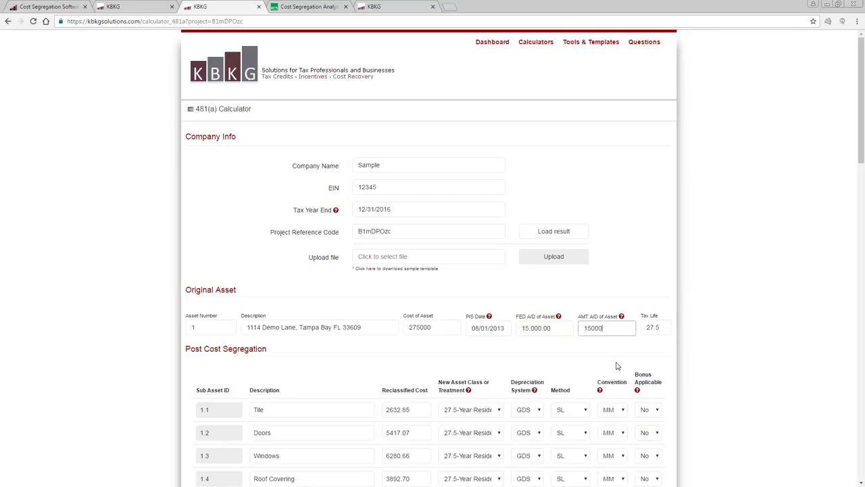
click(585, 376)
scroll(674, 341, down, 3)
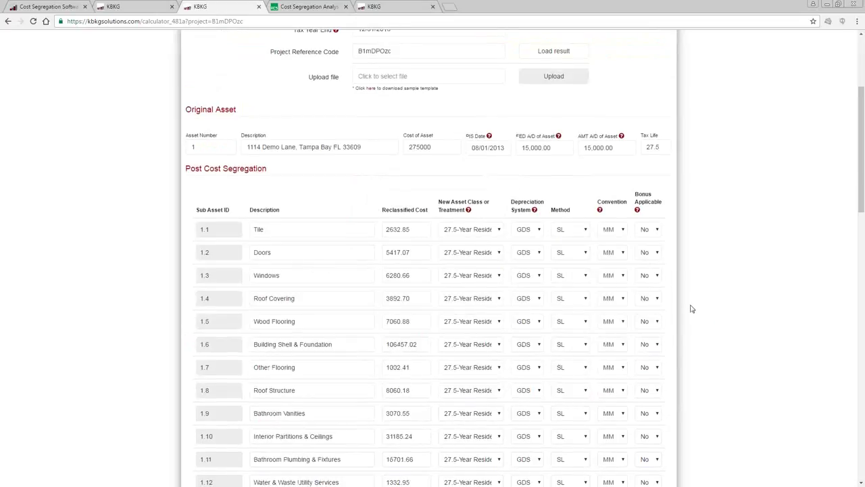
scroll(691, 309, down, 1)
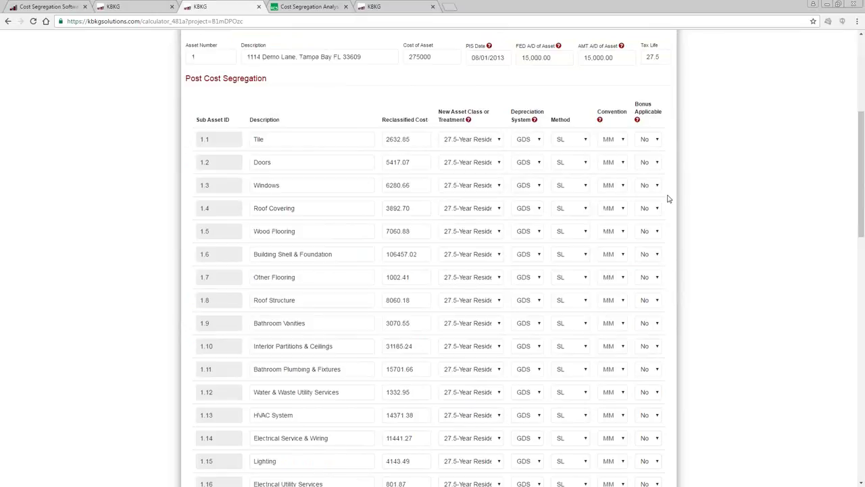
click(622, 142)
click(620, 152)
scroll(719, 169, down, 4)
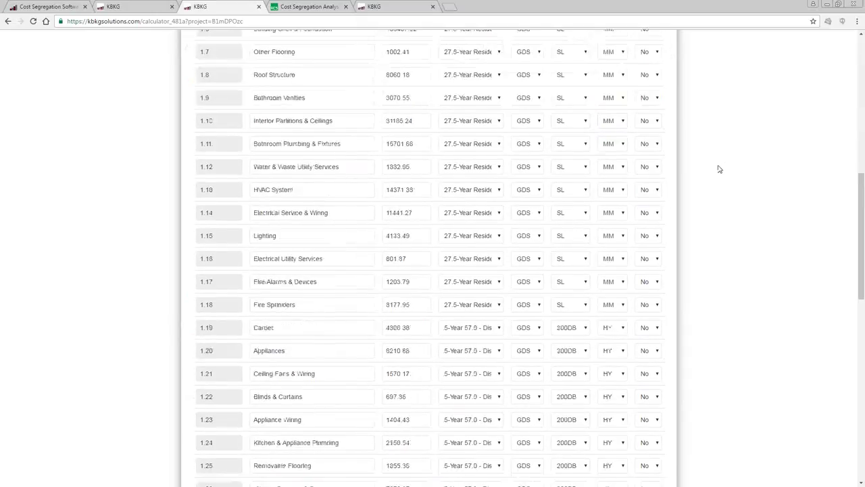
scroll(653, 346, down, 2)
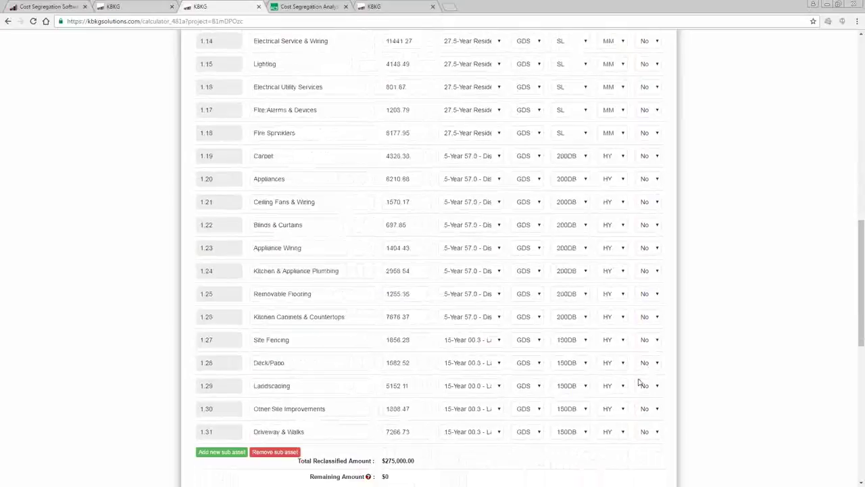
scroll(638, 383, up, 1)
click(612, 354)
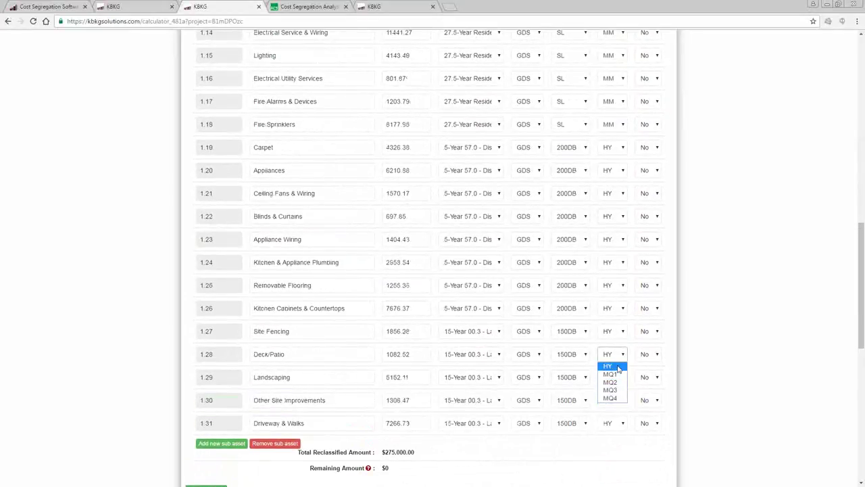
click(727, 330)
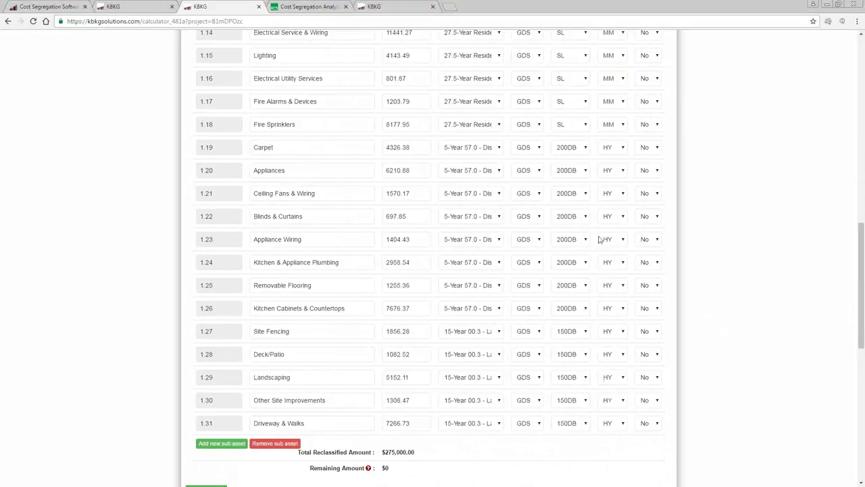
click(610, 263)
click(612, 269)
click(657, 263)
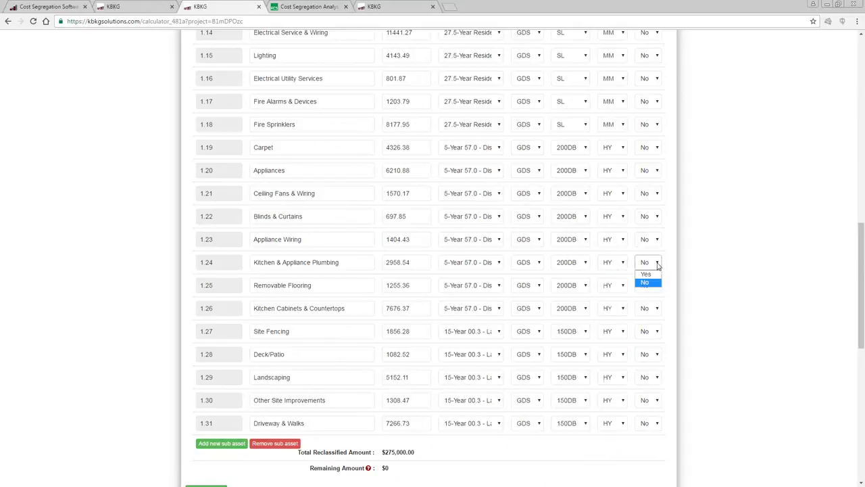
click(658, 265)
click(682, 263)
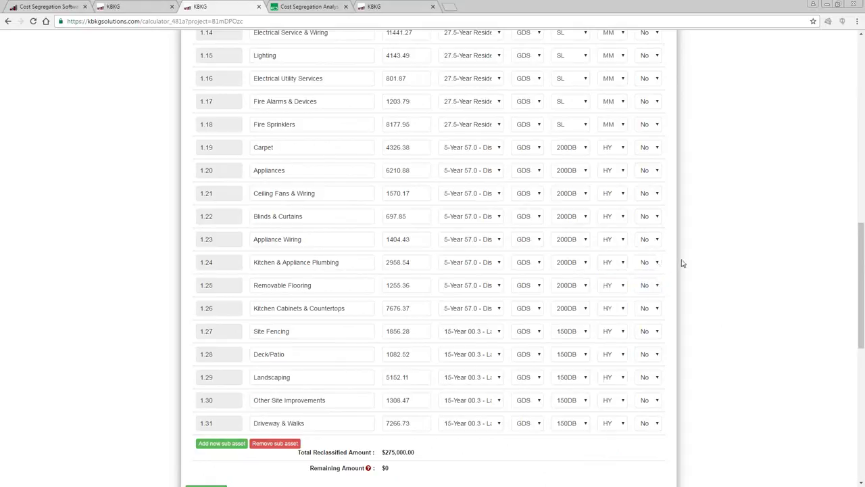
scroll(682, 263, up, 7)
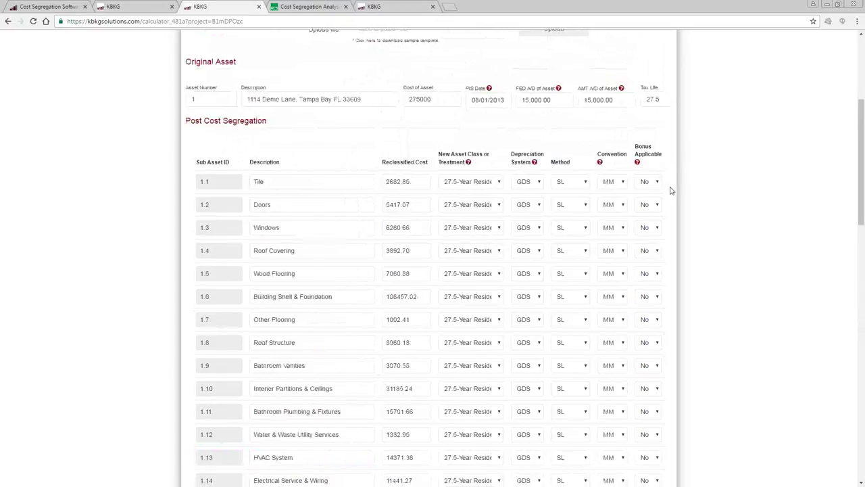
scroll(671, 189, down, 9)
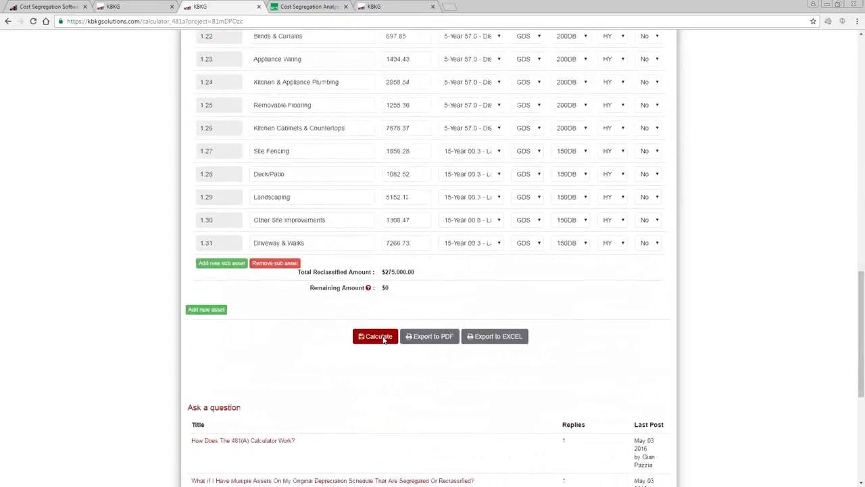
Run the 481(a) calculation and check the ($27,480.44) federal cumulative adjustment.
click(383, 338)
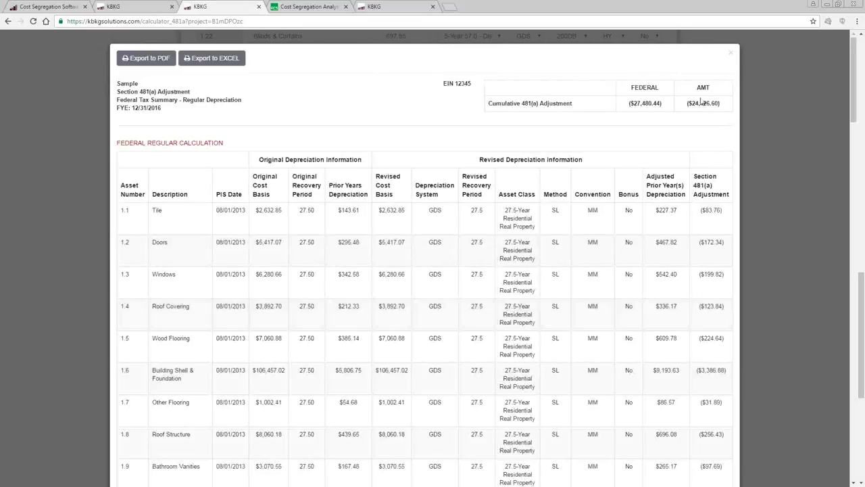
drag(629, 102, 664, 102)
click(675, 121)
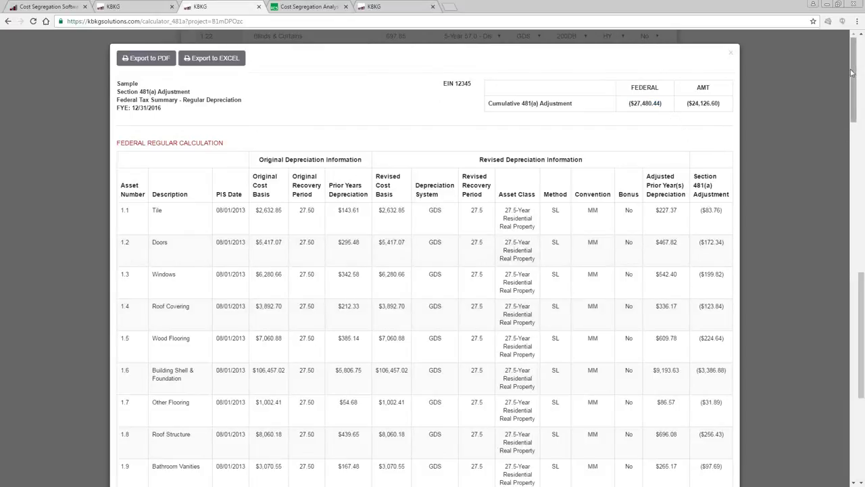
drag(853, 73, 853, 93)
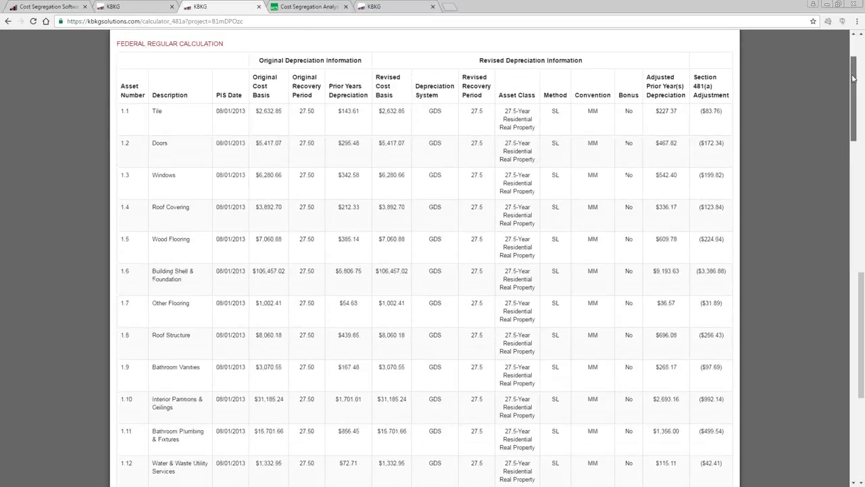
drag(853, 80, 852, 60)
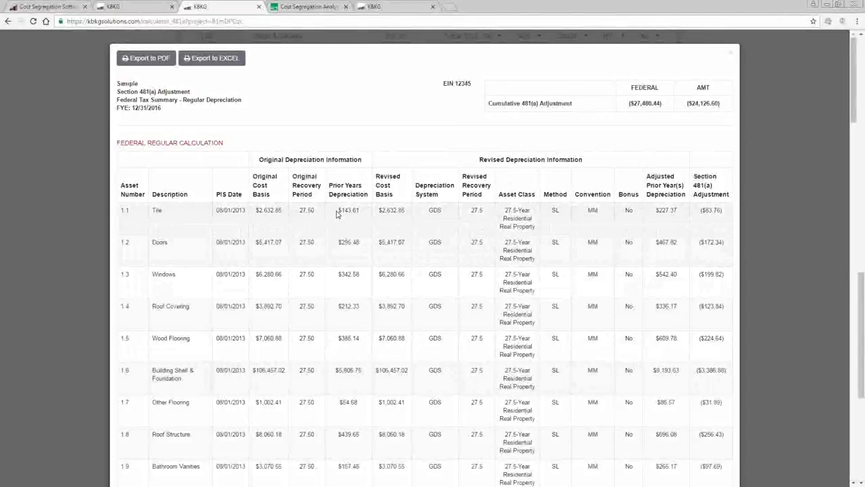
Review Tile, Doors and Windows prior-year depreciation ($143.61, $295.48, $342.58), then close the summary.
drag(338, 211, 362, 213)
drag(339, 242, 364, 242)
drag(338, 274, 406, 276)
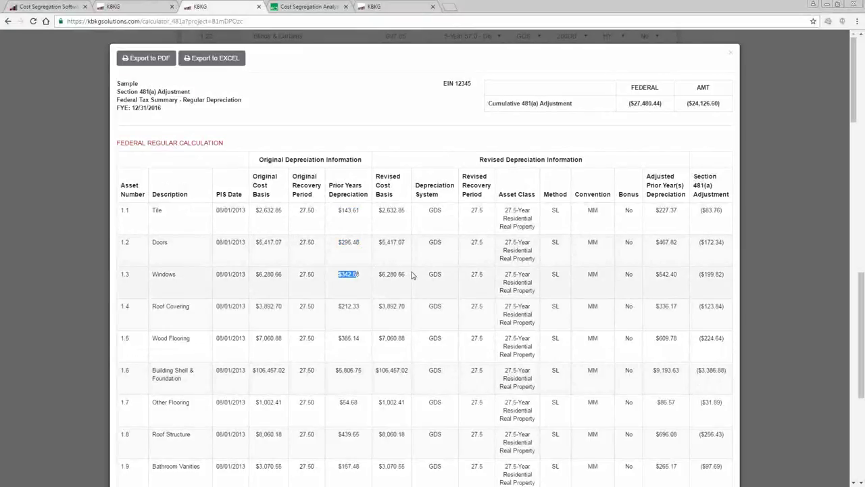
drag(658, 209, 675, 250)
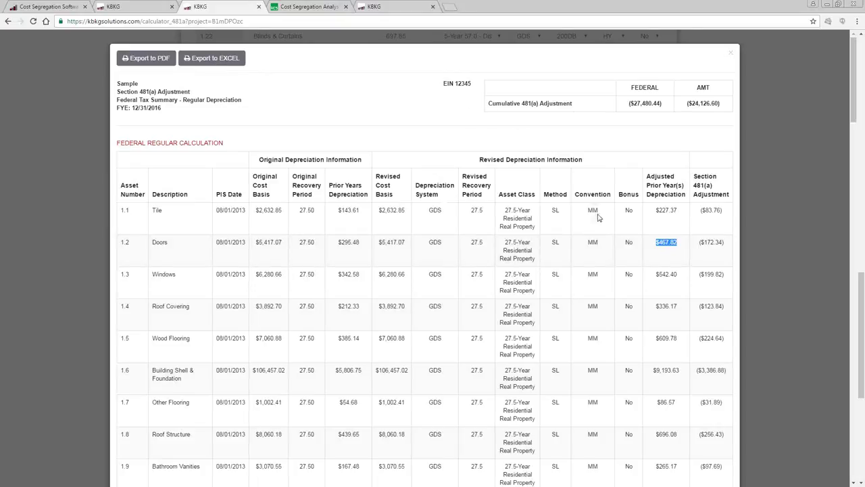
scroll(600, 221, down, 2)
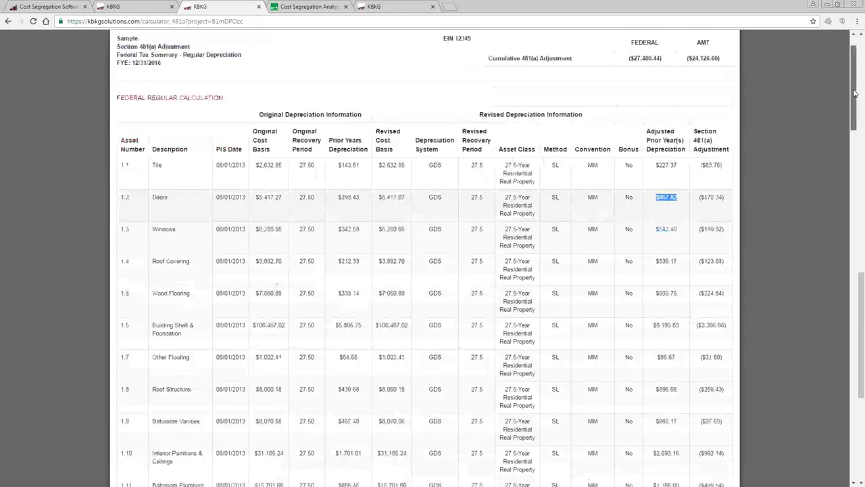
drag(854, 101, 853, 41)
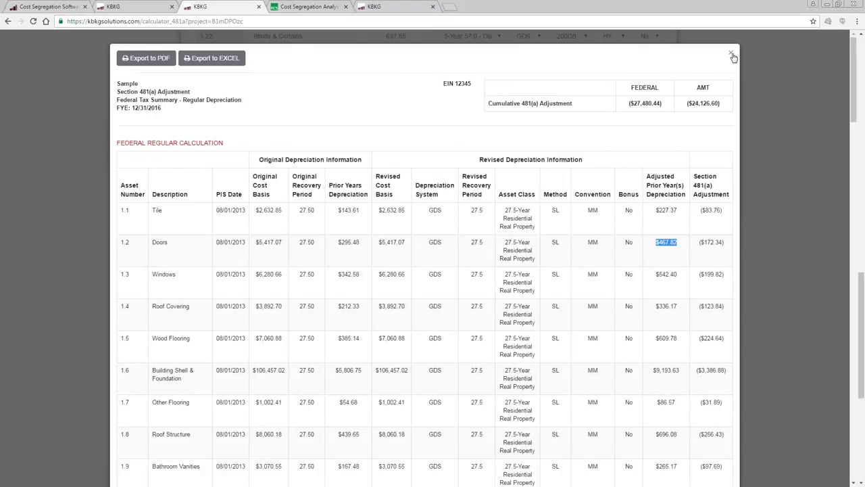
click(733, 55)
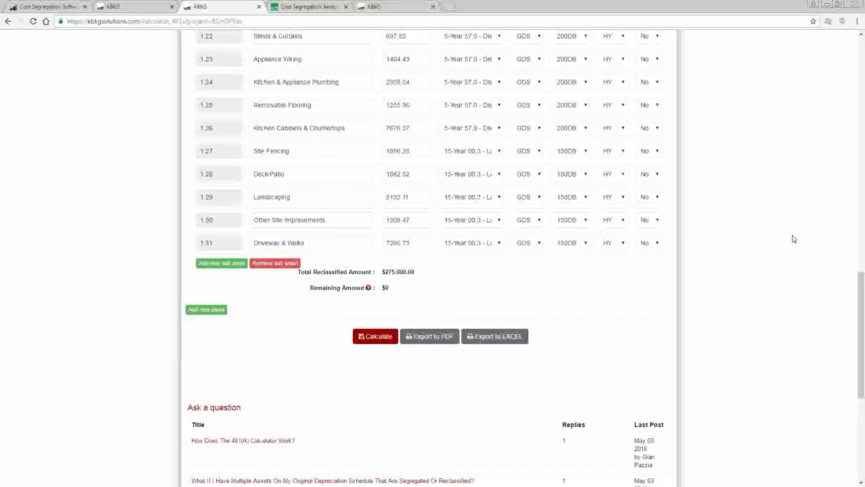
Scroll back to the top of the 481(a) Calculator page.
scroll(793, 238, up, 15)
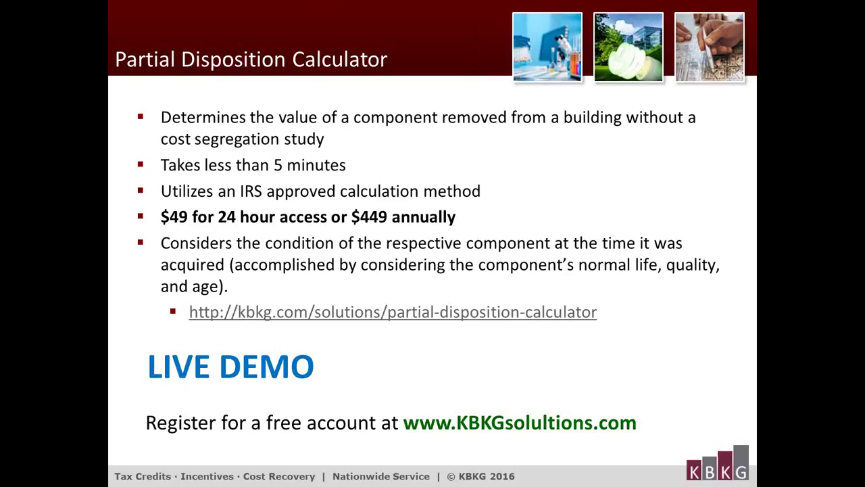
Exit the slideshow and switch to the browser tab with the empty Partial Disposition Calculator form.
key(alt+Tab)
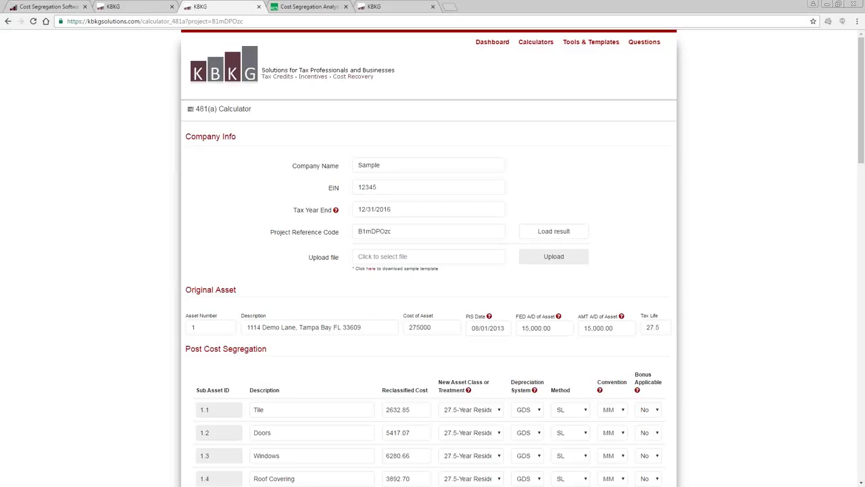
click(367, 8)
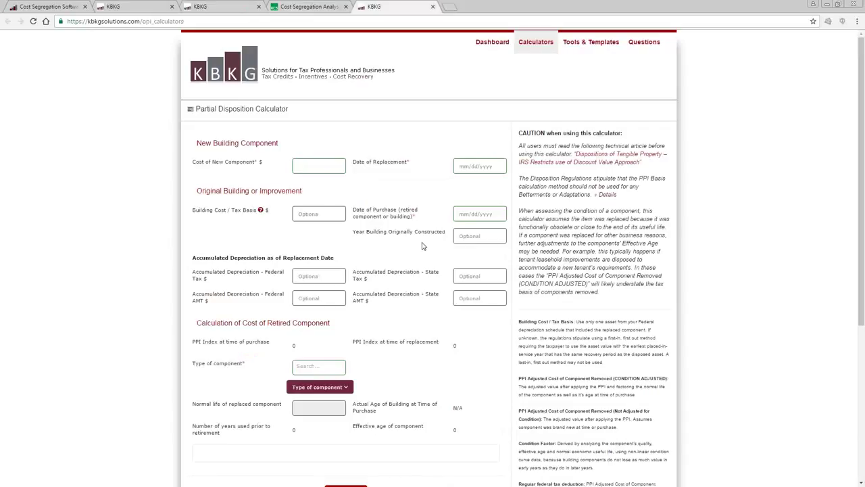
scroll(422, 246, down, 1)
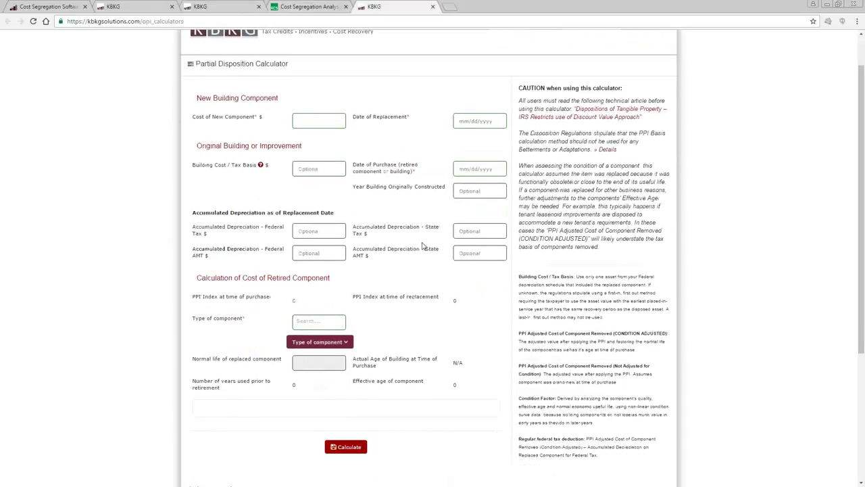
scroll(422, 246, up, 1)
mouse_move(534, 51)
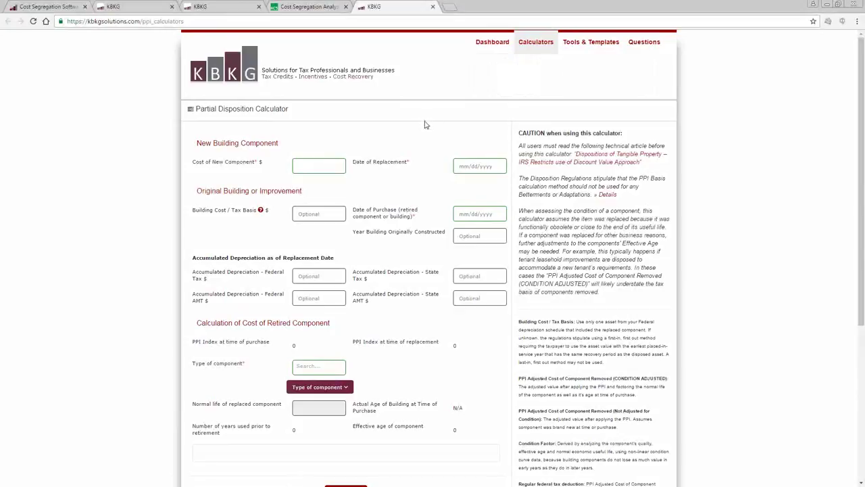
scroll(426, 127, down, 1)
Enter the new component's $200,000 cost and 07/01/2016 replacement date.
click(311, 119)
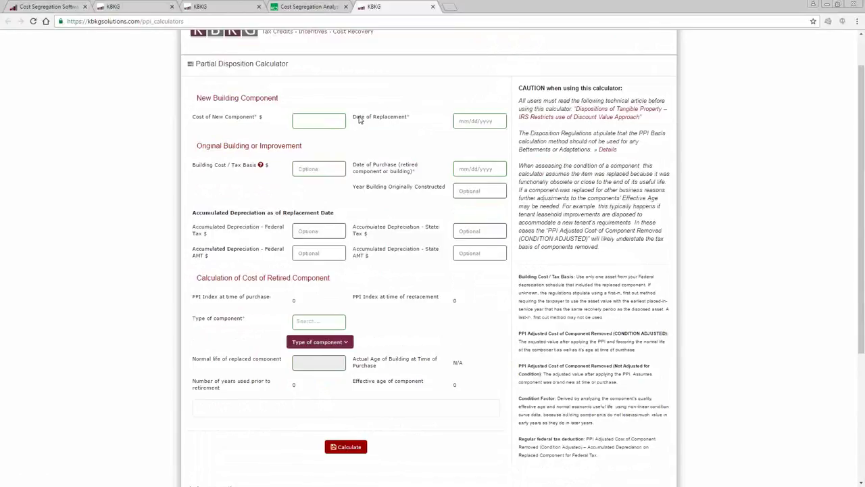
text(20,0000)
click(492, 120)
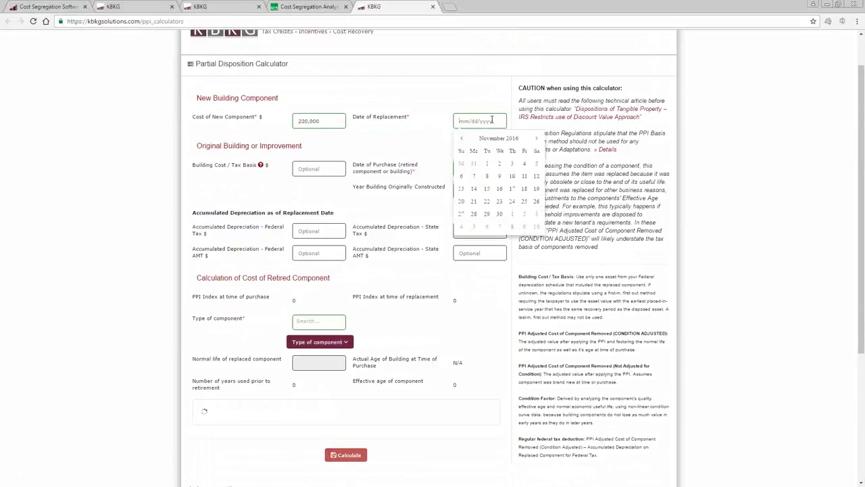
text(7/1/2016)
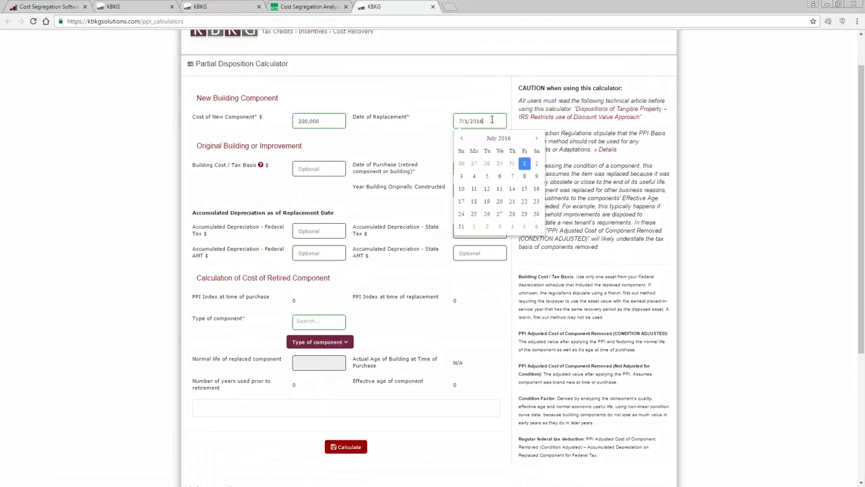
click(424, 144)
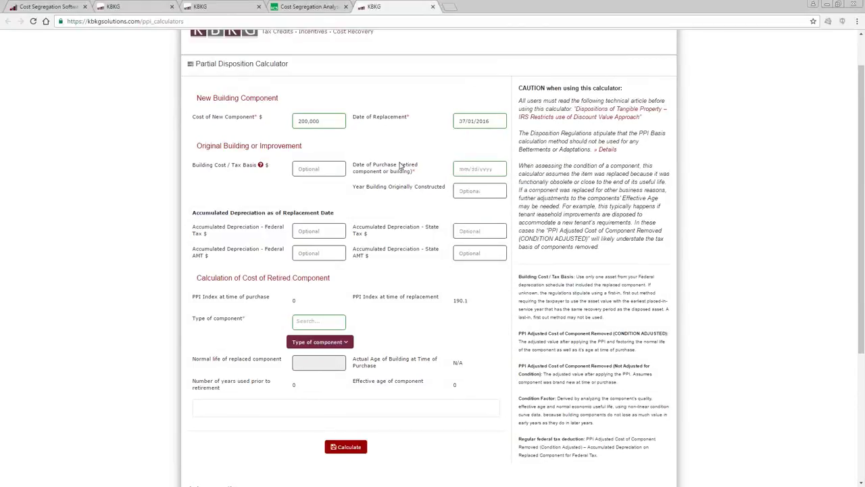
Enter the 3,500,000 building tax basis, 01/01/2009 purchase date and 1989 construction year.
click(325, 169)
text(35000000)
click(479, 169)
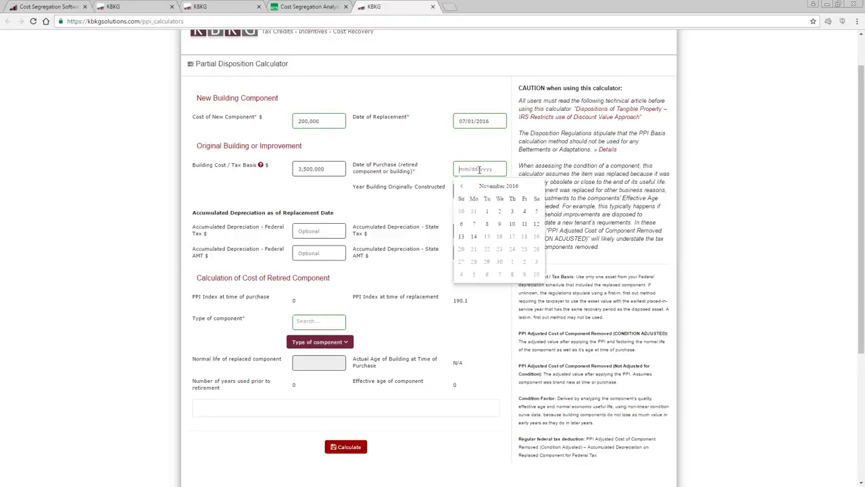
text(1/1/2009)
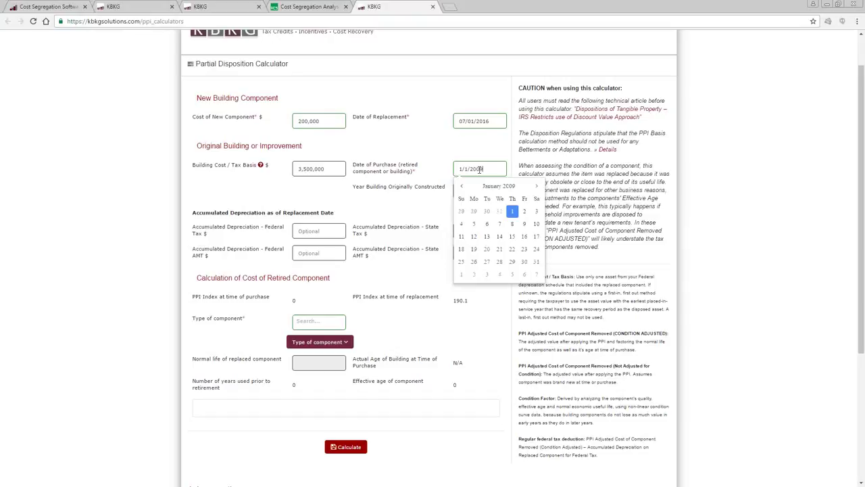
key(Return)
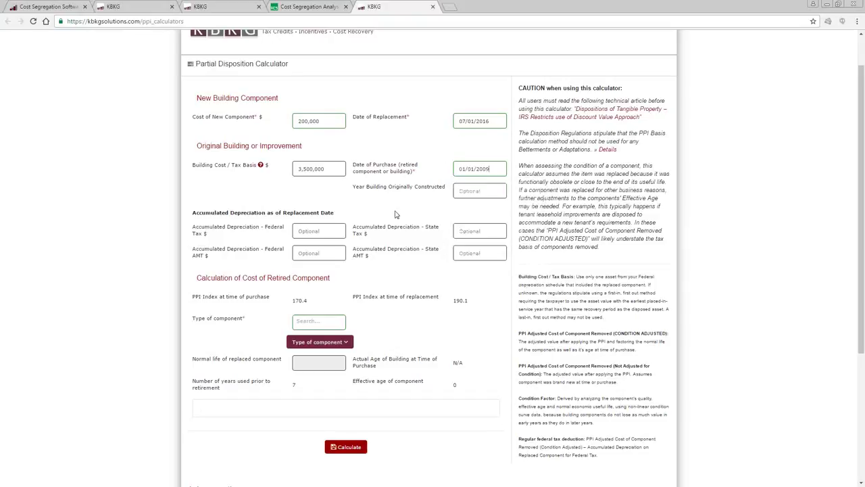
click(475, 194)
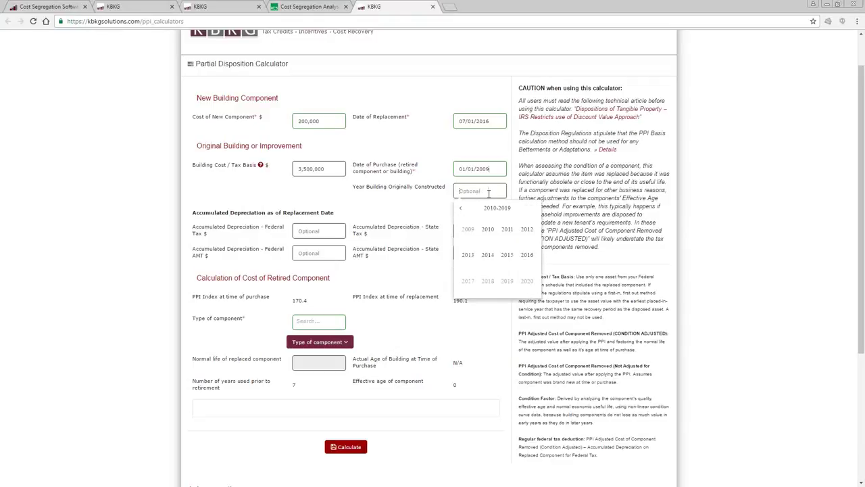
text(1989)
key(Return)
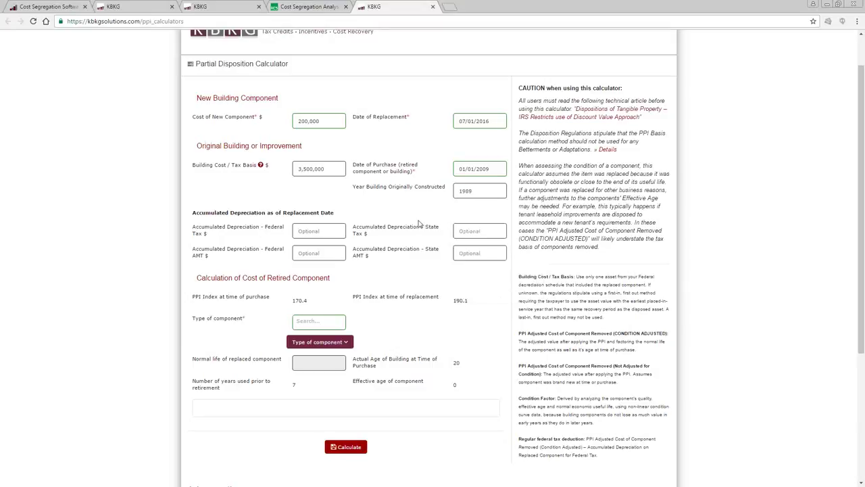
click(321, 233)
Enter 225,000 federal tax accumulated depreciation and paste it into State Tax, Federal AMT and State AMT.
text(225000)
double_click(325, 232)
key(ctrl+c)
click(336, 254)
click(461, 234)
key(ctrl+v)
click(323, 252)
key(ctrl+v)
click(489, 251)
key(ctrl+v)
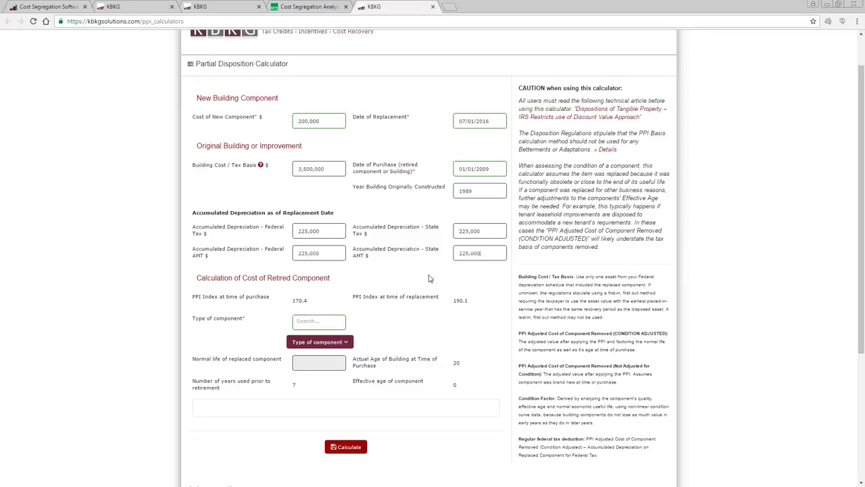
Search 'window' and choose Windows - Aluminum, giving a 20-year life and effective age 13.
click(318, 321)
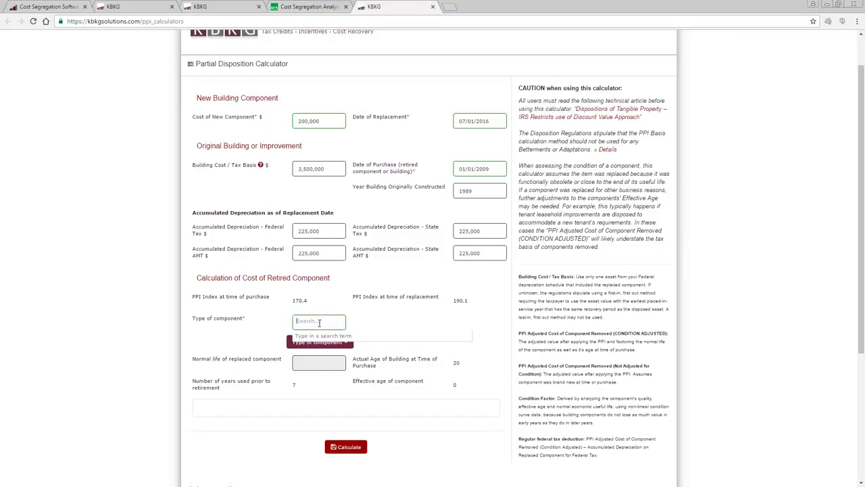
text(wind)
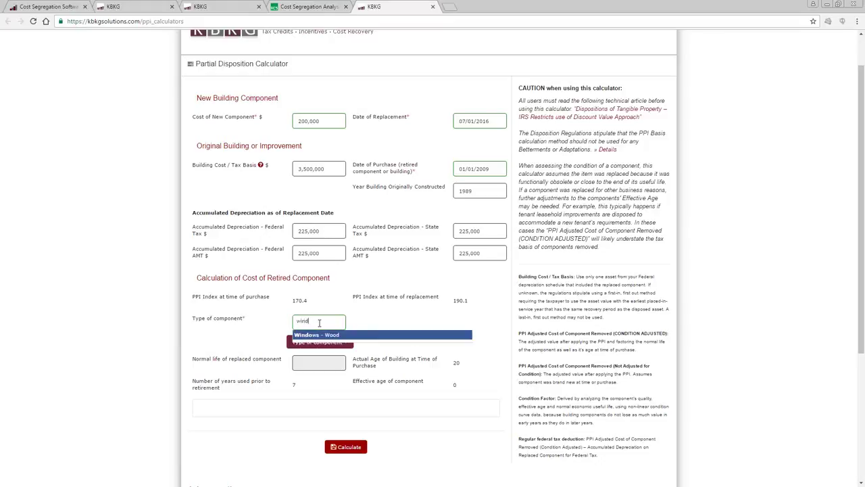
text(ow)
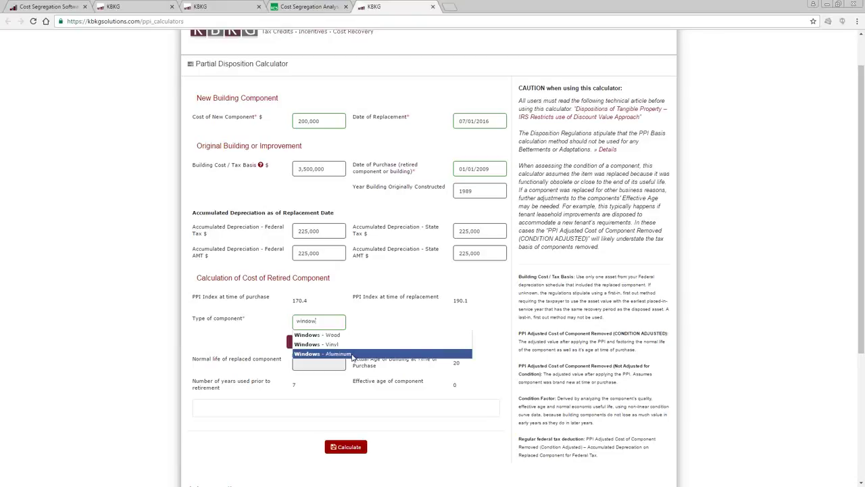
click(351, 356)
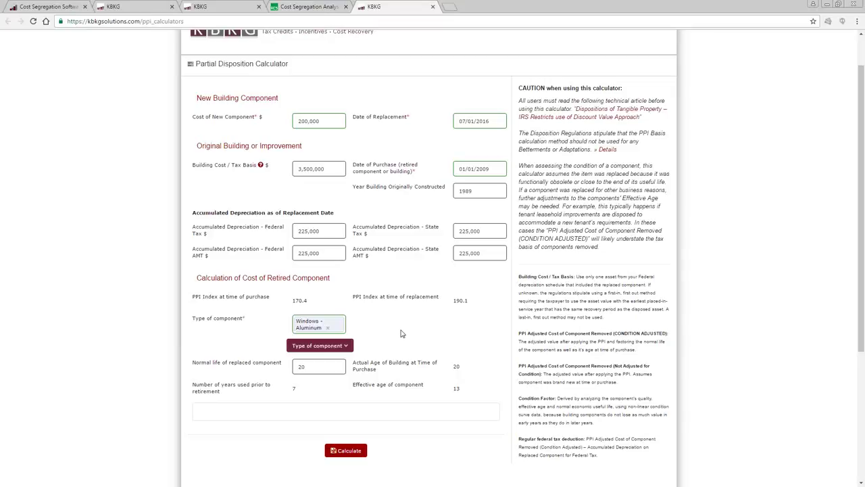
scroll(400, 336, up, 1)
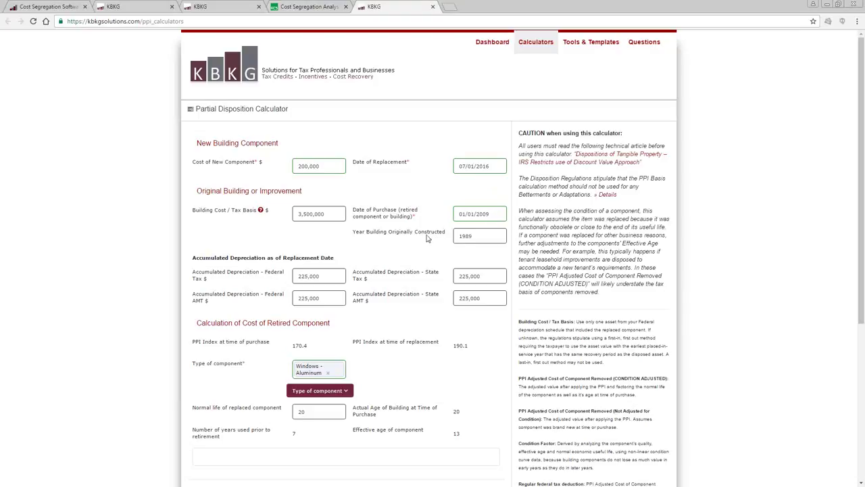
scroll(435, 244, down, 1)
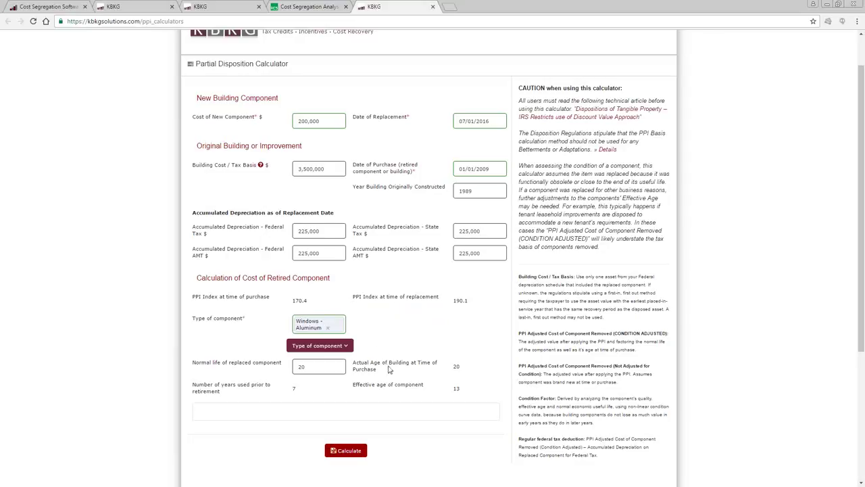
Calculate the retired component's cost and check the $179,274 unadjusted cost removed.
scroll(389, 369, down, 1)
click(356, 413)
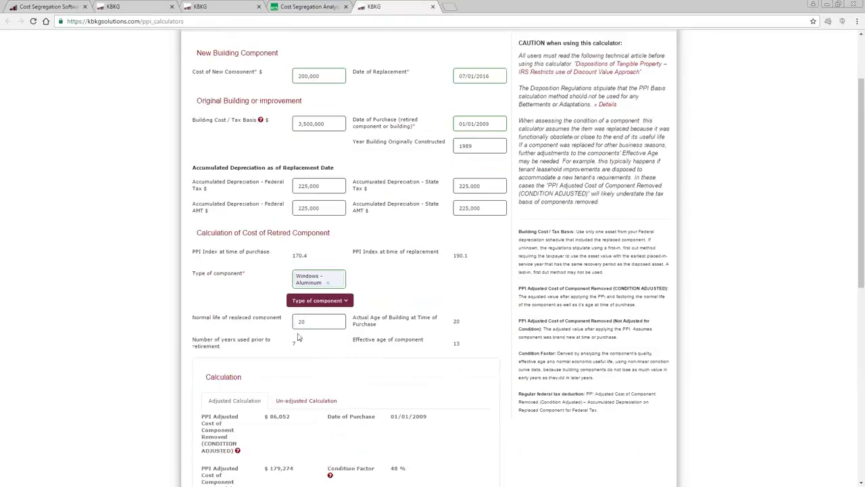
scroll(277, 405, down, 1)
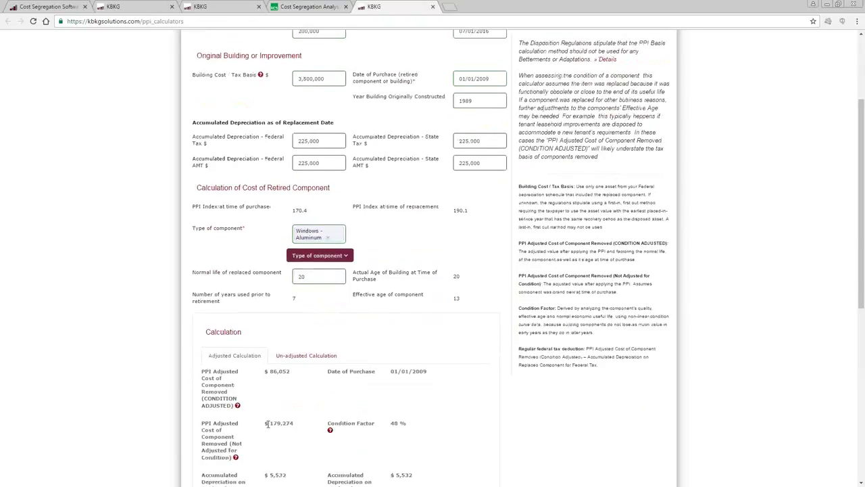
triple_click(287, 422)
click(300, 438)
drag(293, 424, 266, 424)
click(296, 430)
Review the 7 years used before retirement, effective age 13 and 48% condition factor.
double_click(294, 298)
key(BackSpace)
scroll(530, 220, up, 1)
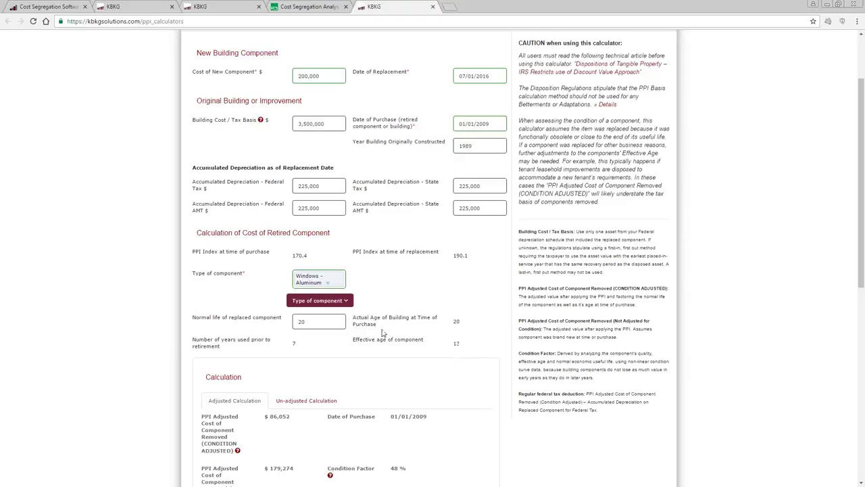
double_click(294, 343)
click(320, 358)
scroll(446, 364, down, 1)
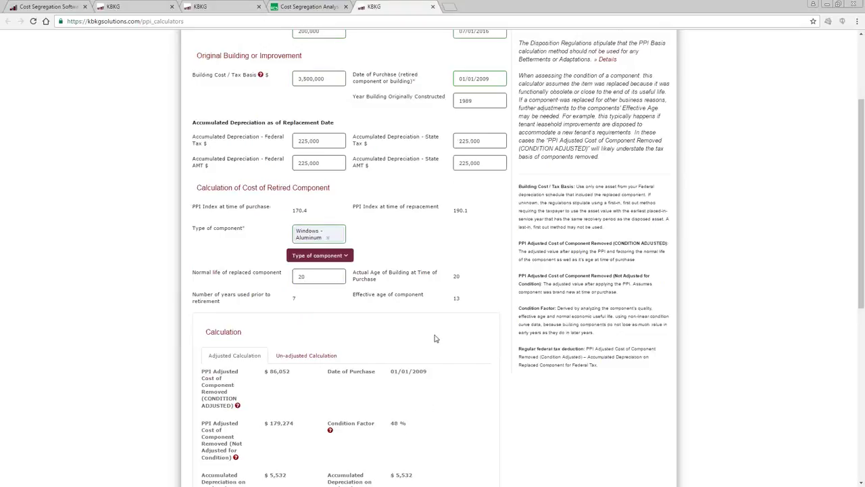
triple_click(456, 298)
drag(405, 424, 329, 426)
click(374, 426)
Highlight the $86,052 adjusted cost removed and view the Condition Adjusted explanation.
triple_click(266, 371)
mouse_move(238, 408)
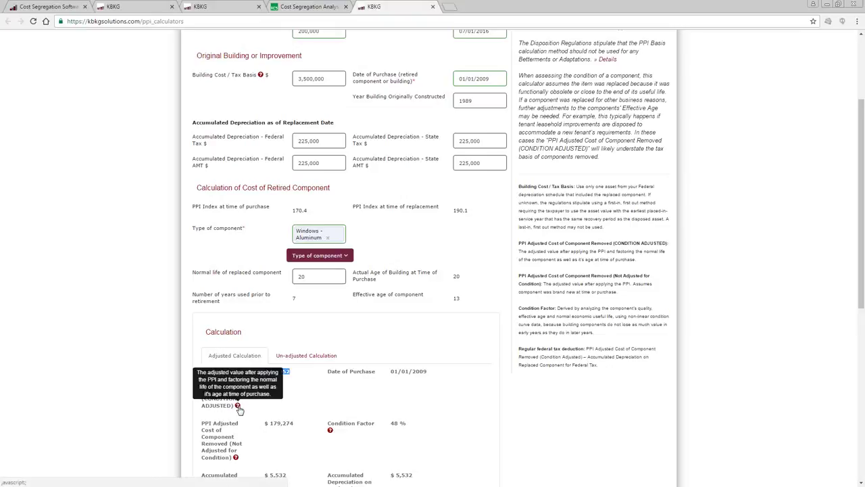
click(314, 404)
drag(294, 378, 270, 371)
click(279, 382)
click(273, 373)
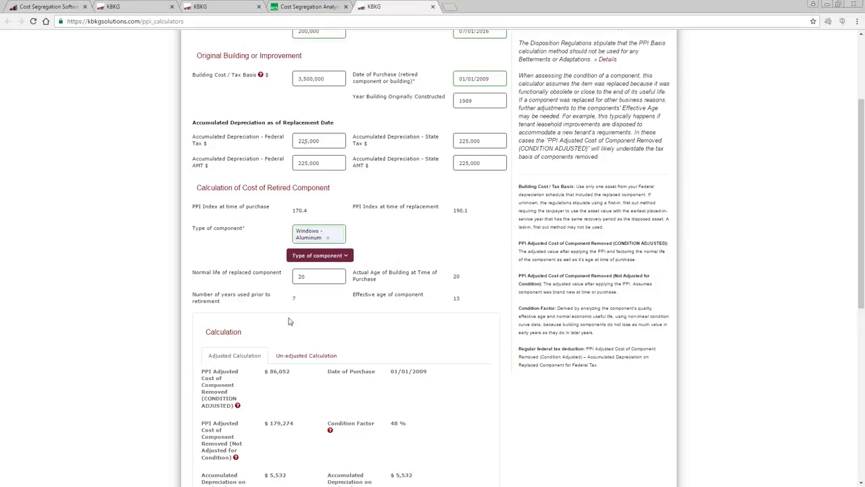
scroll(290, 321, down, 2)
scroll(289, 322, down, 1)
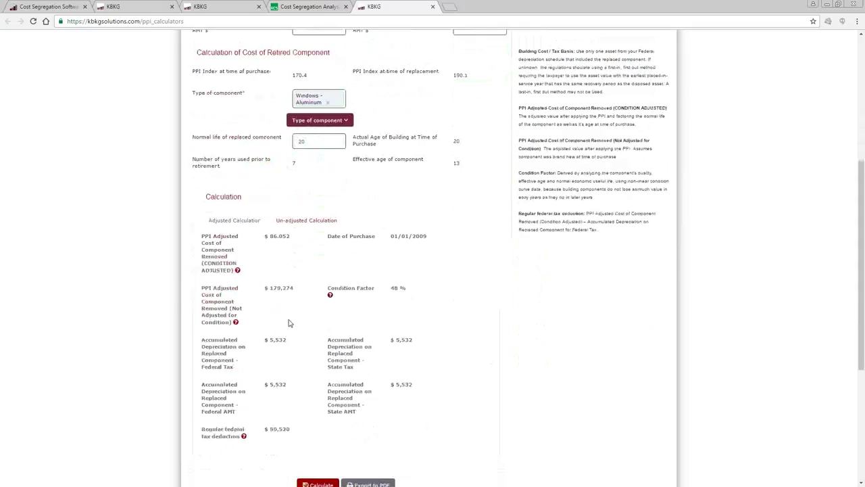
scroll(290, 324, down, 1)
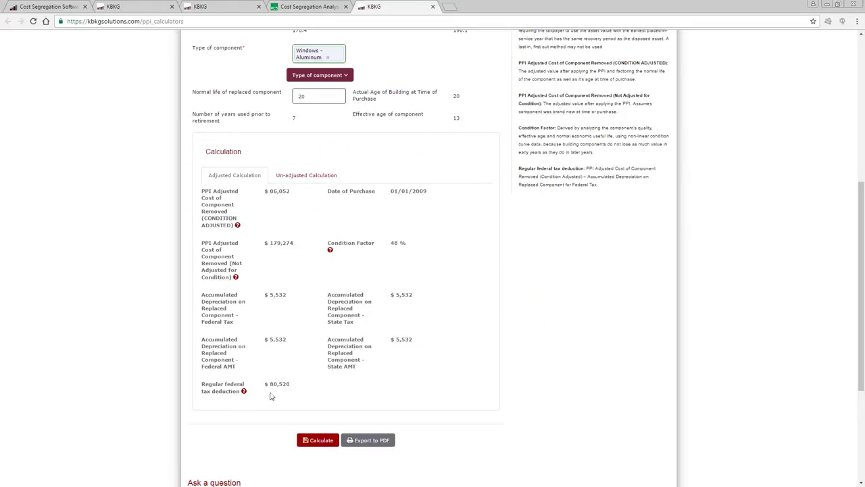
drag(291, 384, 280, 384)
click(275, 385)
click(377, 446)
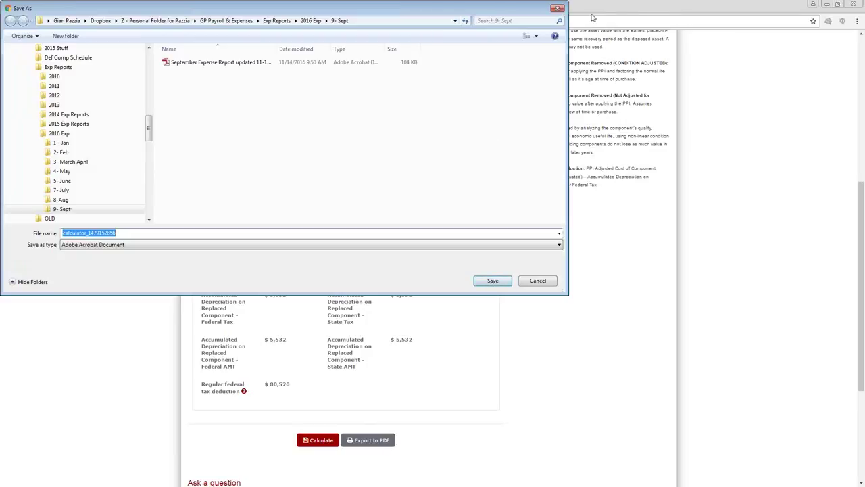
click(558, 8)
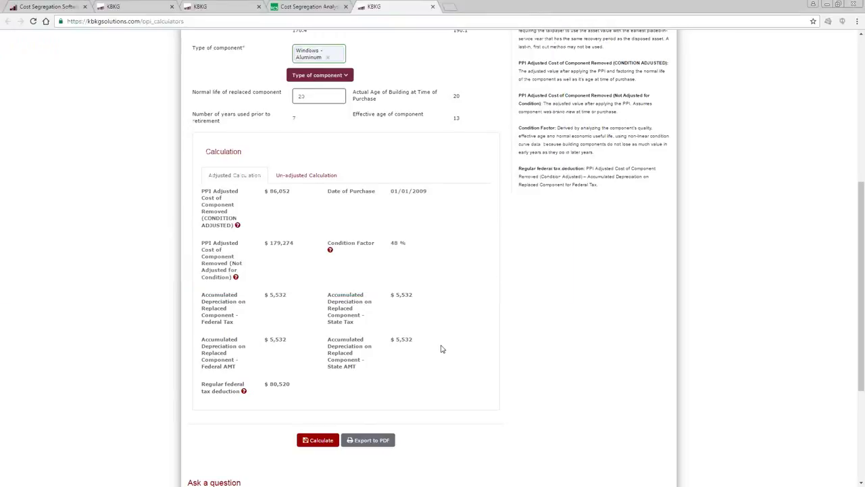
scroll(441, 349, up, 4)
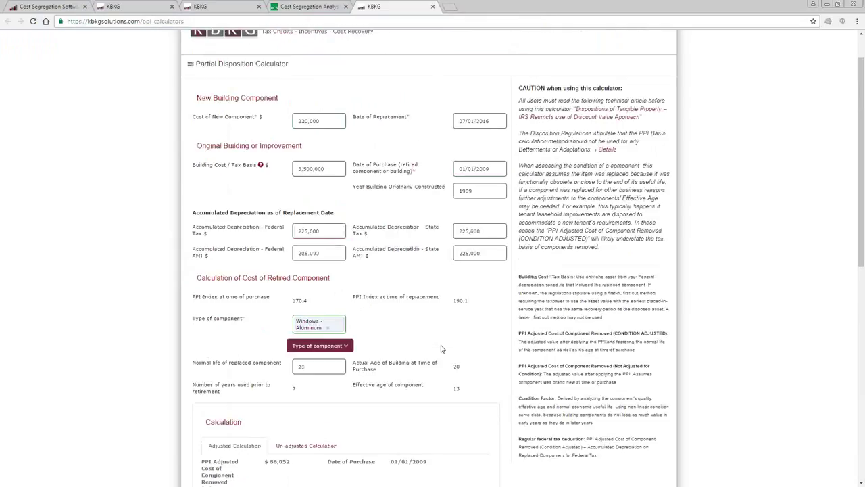
scroll(441, 349, down, 1)
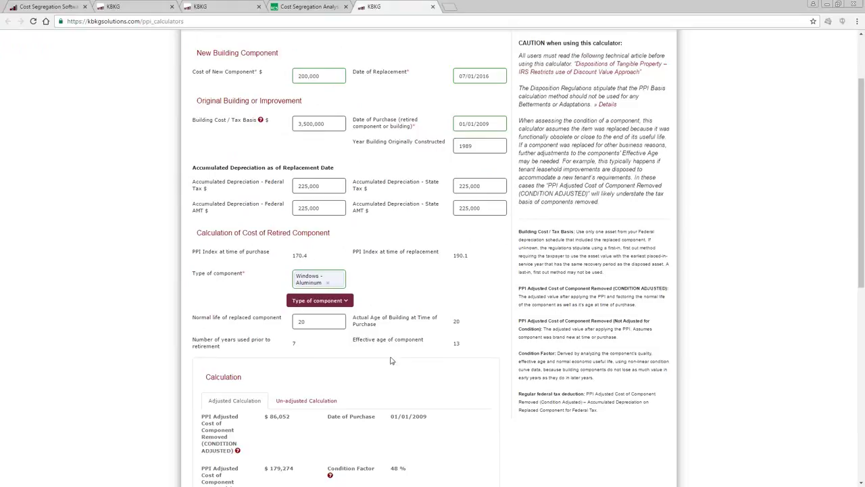
scroll(412, 375, up, 1)
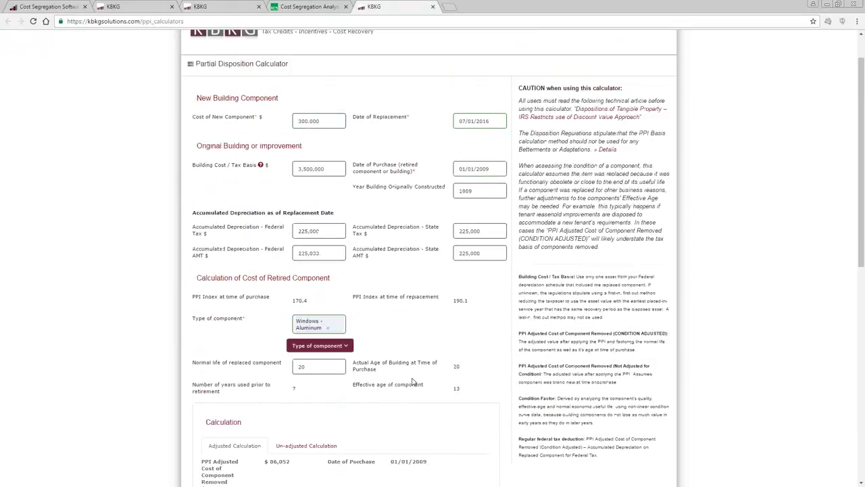